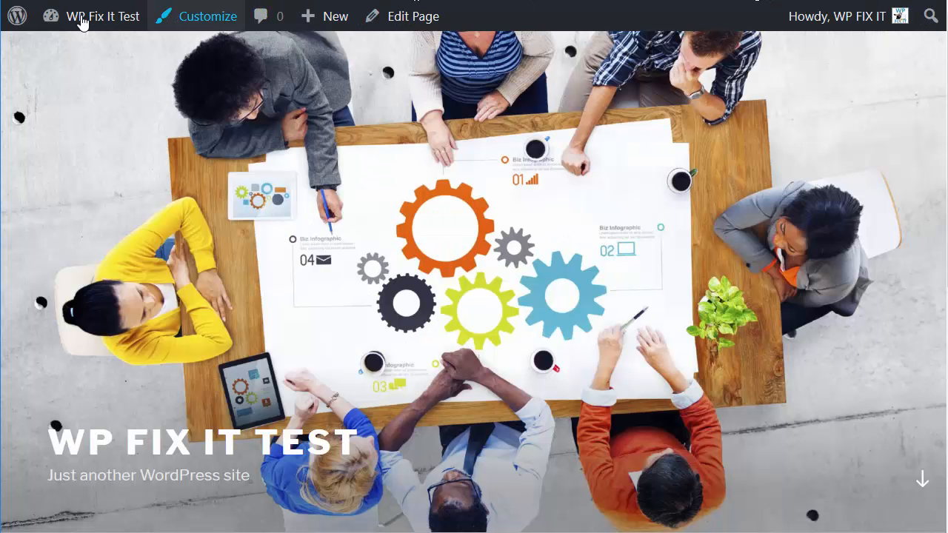
Go from the live site to its admin dashboard and open the page for adding new plugins.
{"action": "mouse_move", "coordinate": [84, 21]}
{"action": "left_click", "coordinate": [96, 60]}
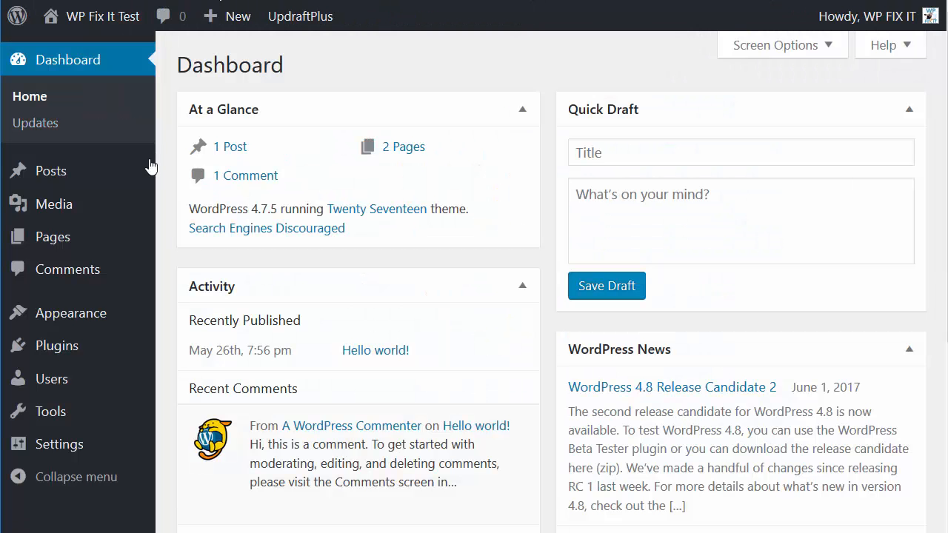
{"action": "mouse_move", "coordinate": [61, 357]}
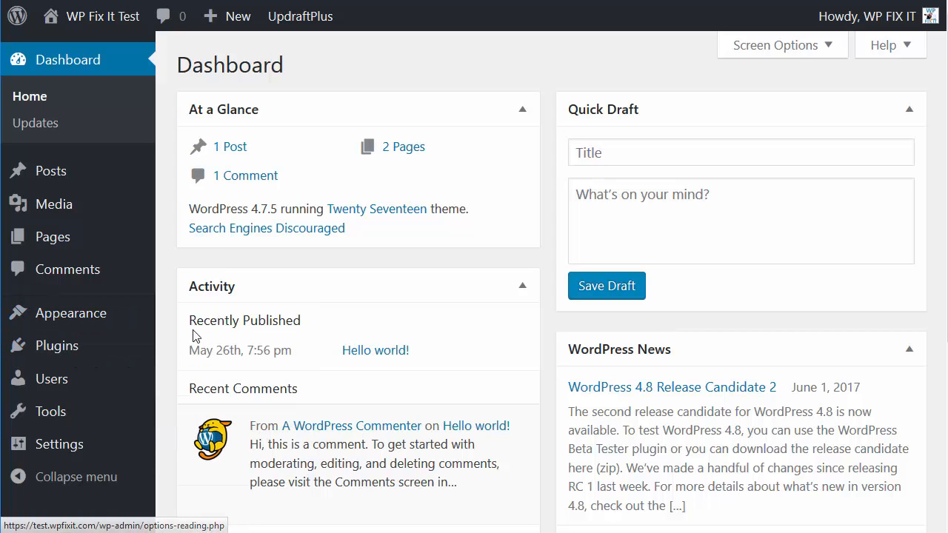
{"action": "left_click", "coordinate": [197, 378]}
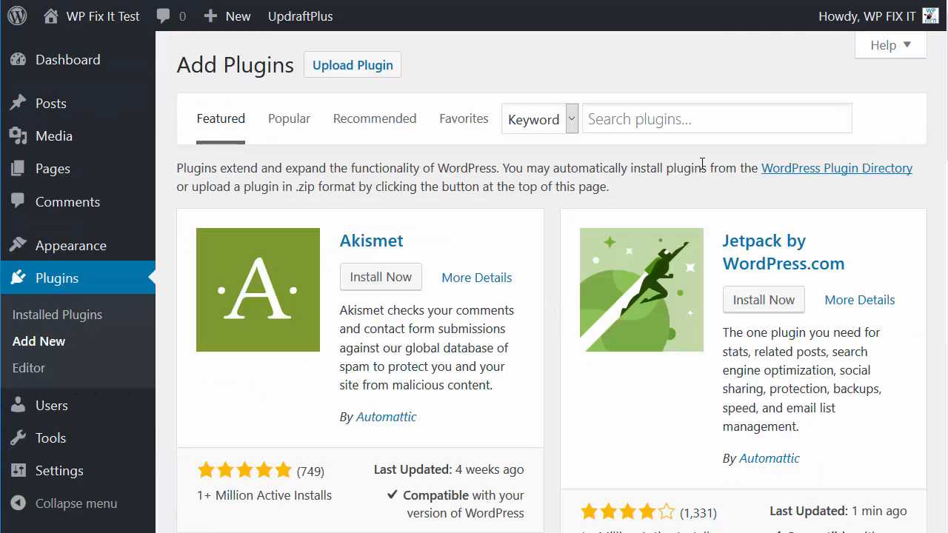
Search the plugins for "wp smush" and install and activate Smush Image Compression and Optimization.
{"action": "left_click", "coordinate": [690, 118]}
{"action": "type", "text": "wp smush"}
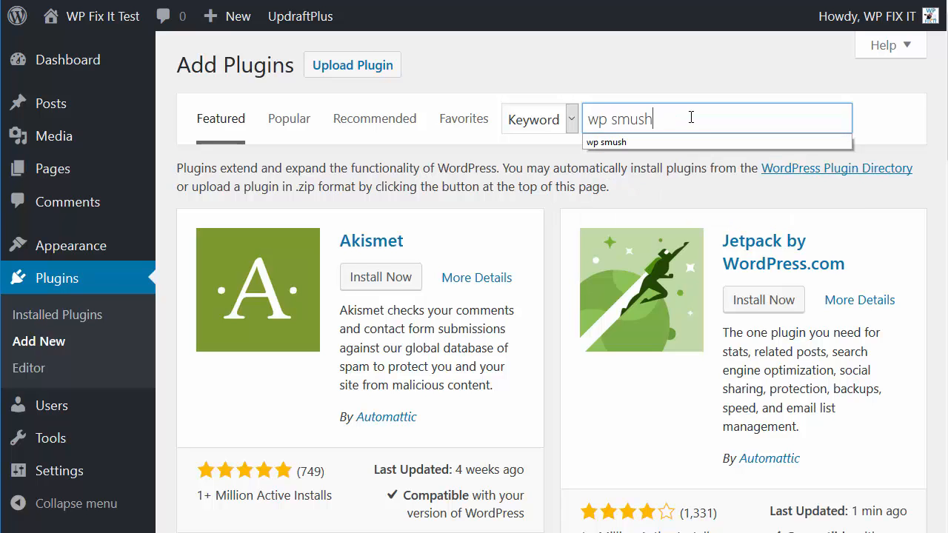
{"action": "key", "text": "Return"}
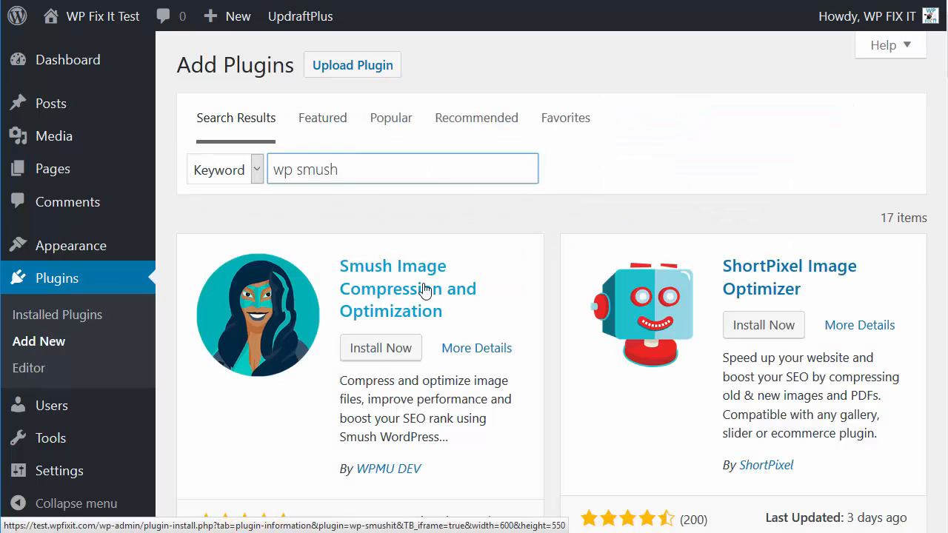
{"action": "left_click", "coordinate": [388, 357]}
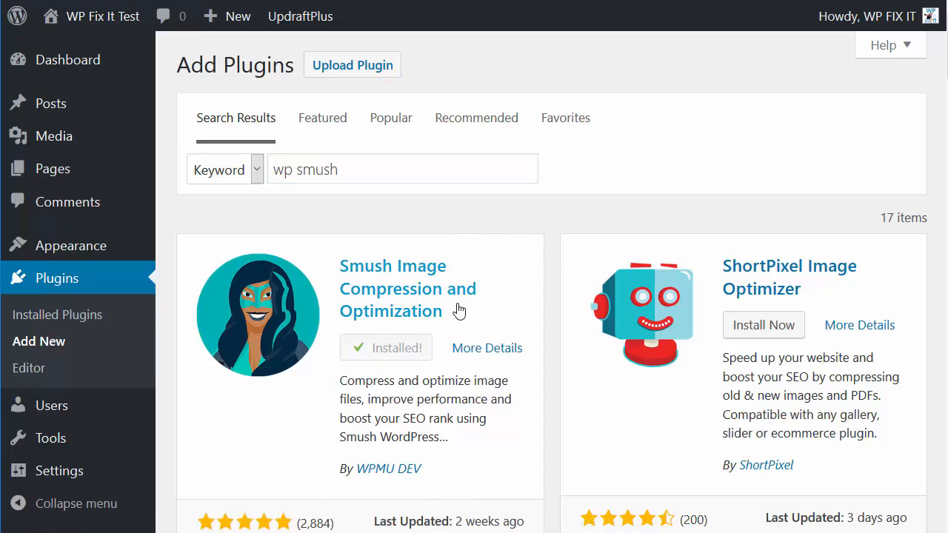
{"action": "left_click", "coordinate": [388, 357]}
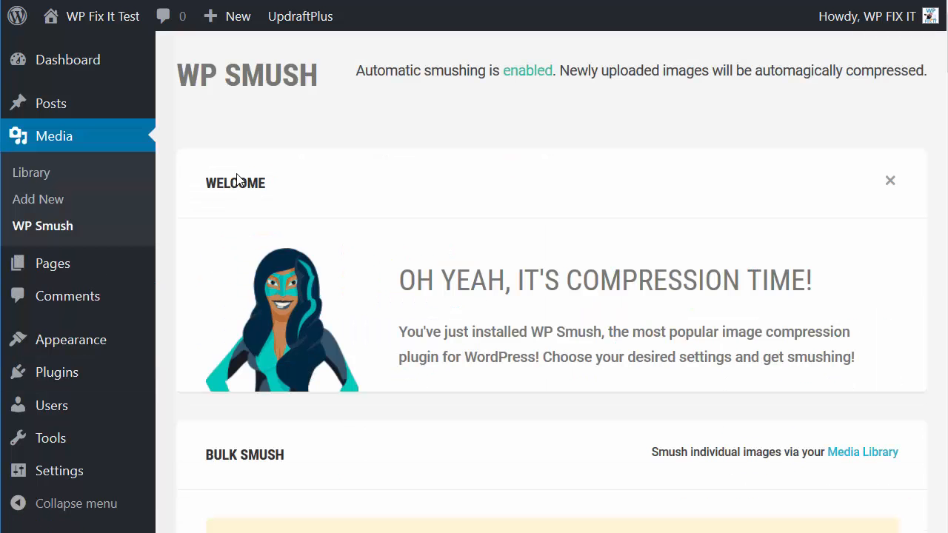
Dismiss the WP Smush welcome box and start the bulk smush of the media attachments.
{"action": "left_click", "coordinate": [889, 182]}
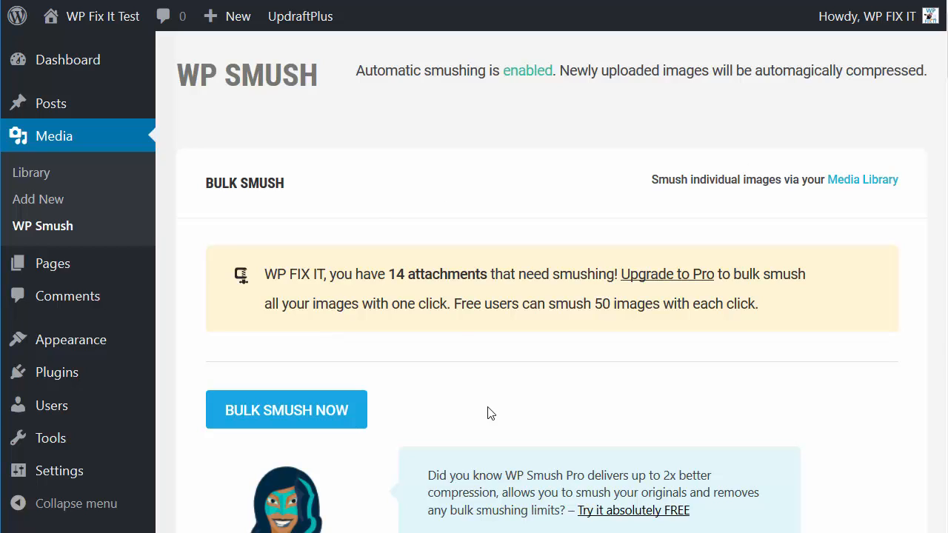
{"action": "scroll", "coordinate": [320, 274], "scroll_direction": "down", "scroll_amount": 2}
{"action": "scroll", "coordinate": [356, 239], "scroll_direction": "up", "scroll_amount": 2}
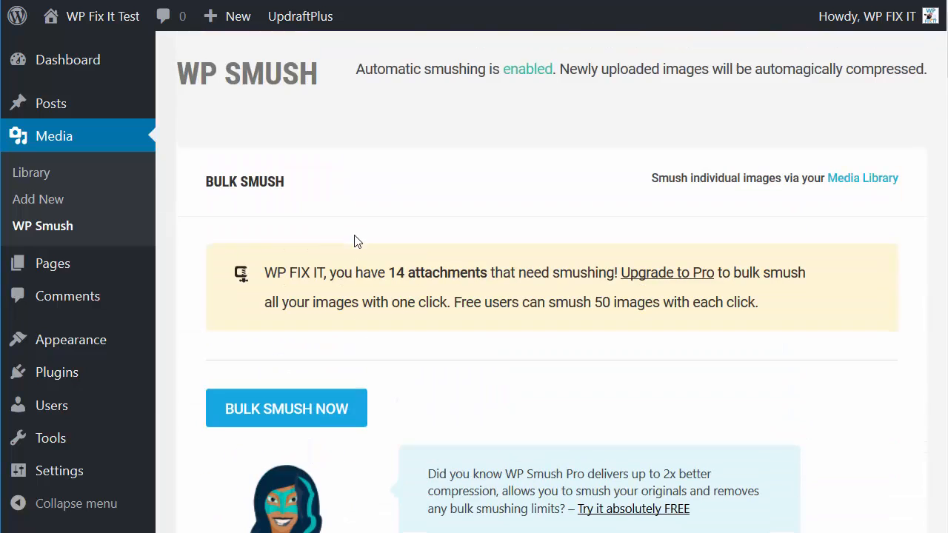
{"action": "scroll", "coordinate": [387, 319], "scroll_direction": "down", "scroll_amount": 3}
{"action": "left_click", "coordinate": [294, 210]}
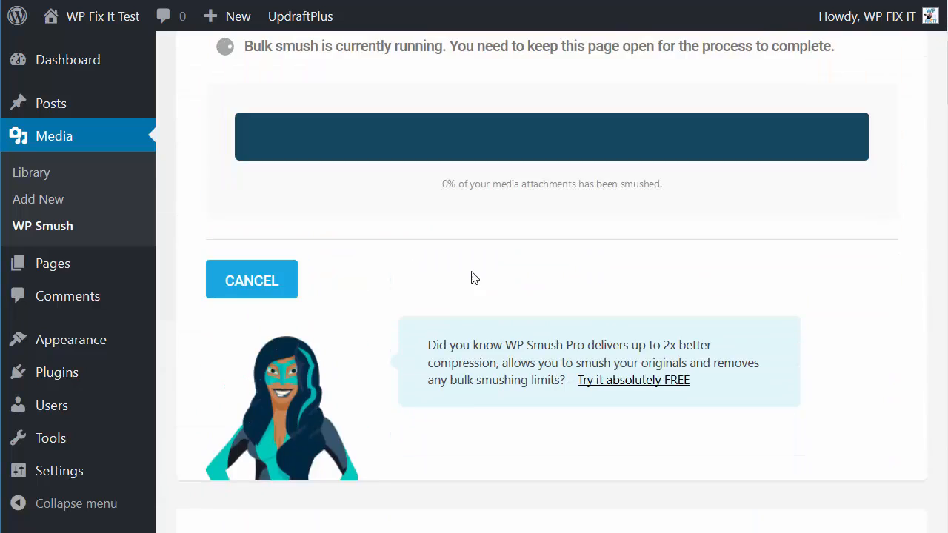
Check the progress of the running bulk smush and look through the Stats section of the WP Smush page.
{"action": "scroll", "coordinate": [464, 279], "scroll_direction": "up", "scroll_amount": 3}
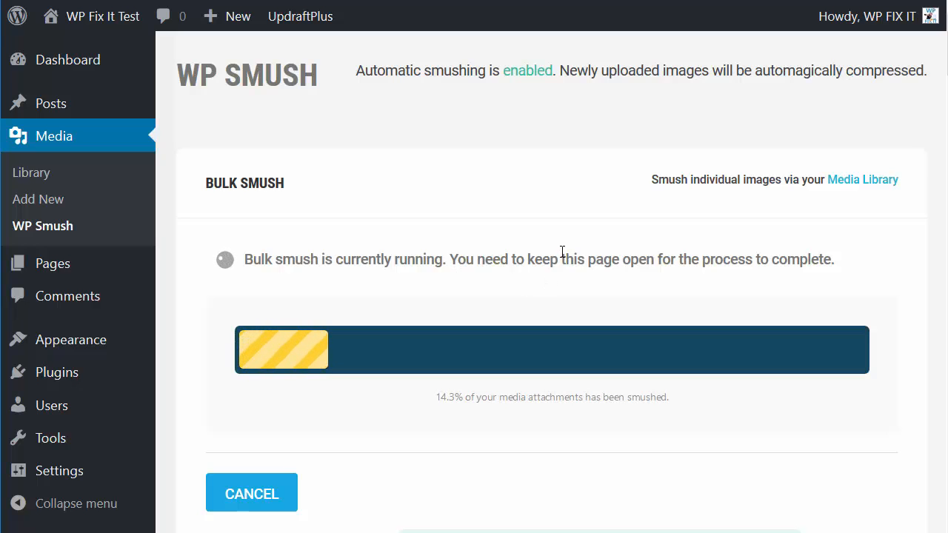
{"action": "scroll", "coordinate": [562, 252], "scroll_direction": "down", "scroll_amount": 2}
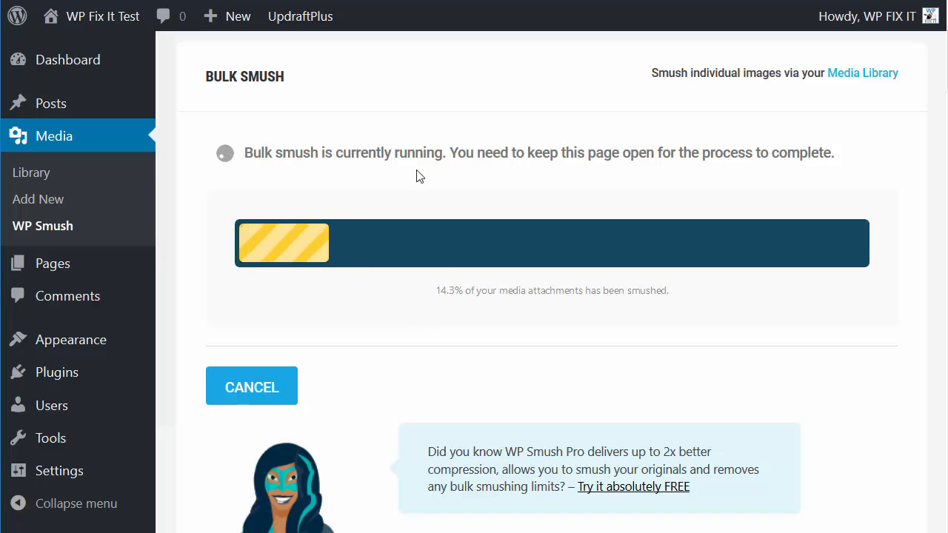
{"action": "scroll", "coordinate": [530, 226], "scroll_direction": "up", "scroll_amount": 2}
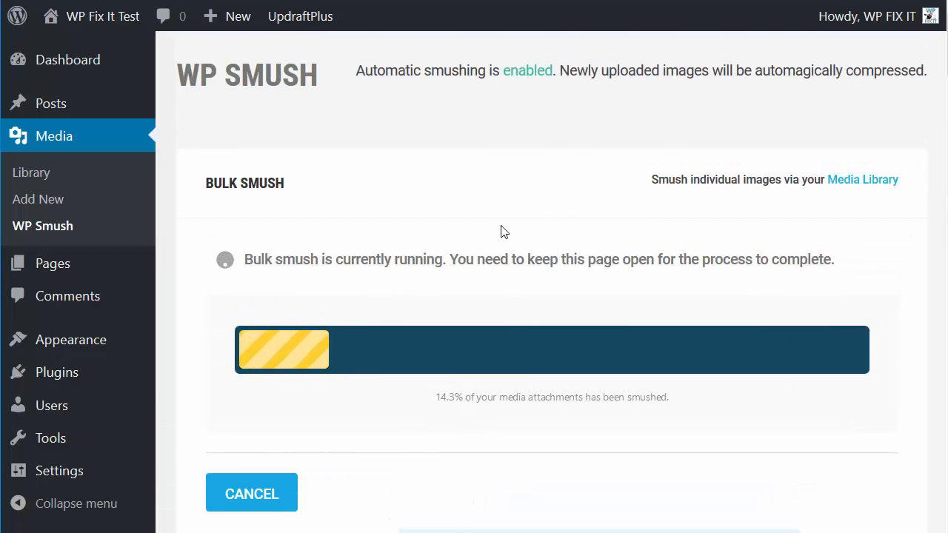
{"action": "scroll", "coordinate": [502, 232], "scroll_direction": "down", "scroll_amount": 2}
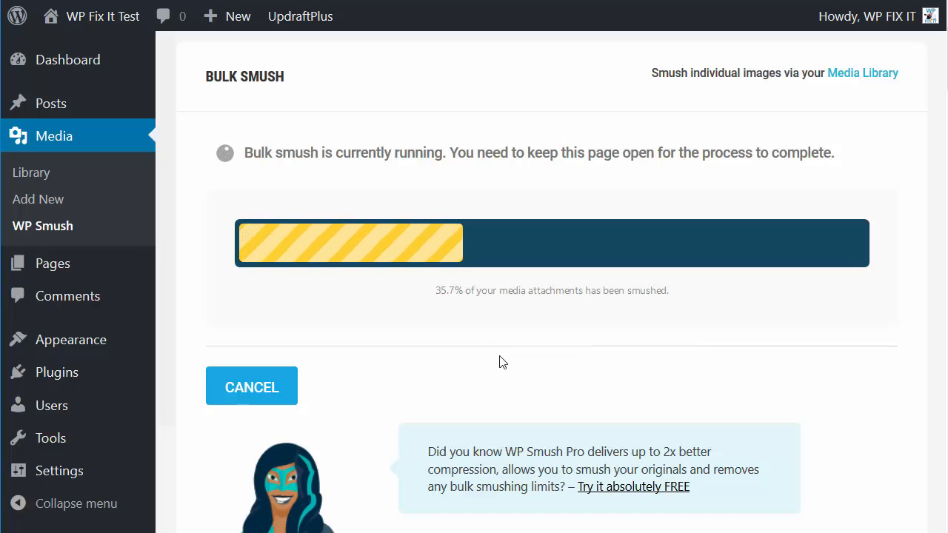
{"action": "scroll", "coordinate": [533, 343], "scroll_direction": "up", "scroll_amount": 2}
{"action": "scroll", "coordinate": [587, 272], "scroll_direction": "down", "scroll_amount": 2}
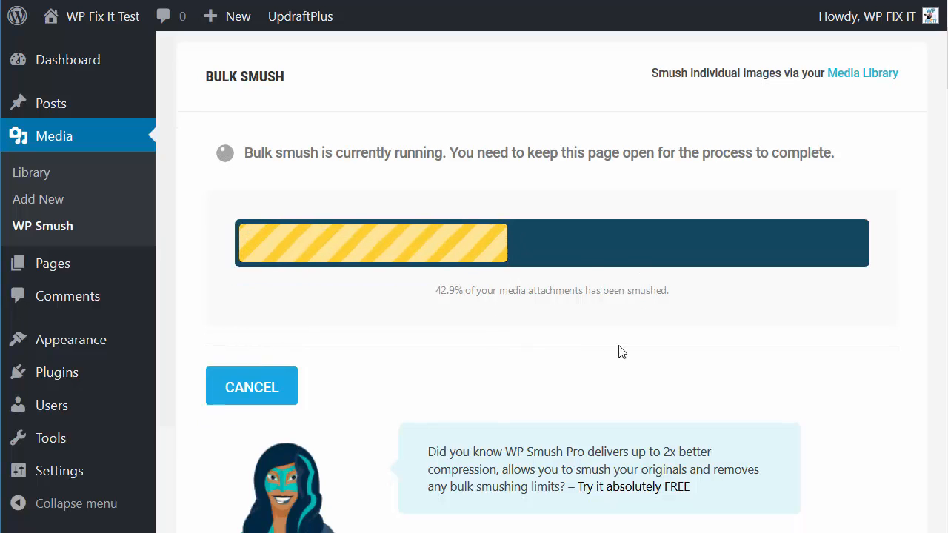
{"action": "scroll", "coordinate": [698, 264], "scroll_direction": "down", "scroll_amount": 4}
{"action": "scroll", "coordinate": [592, 268], "scroll_direction": "up", "scroll_amount": 4}
{"action": "scroll", "coordinate": [592, 268], "scroll_direction": "down", "scroll_amount": 7}
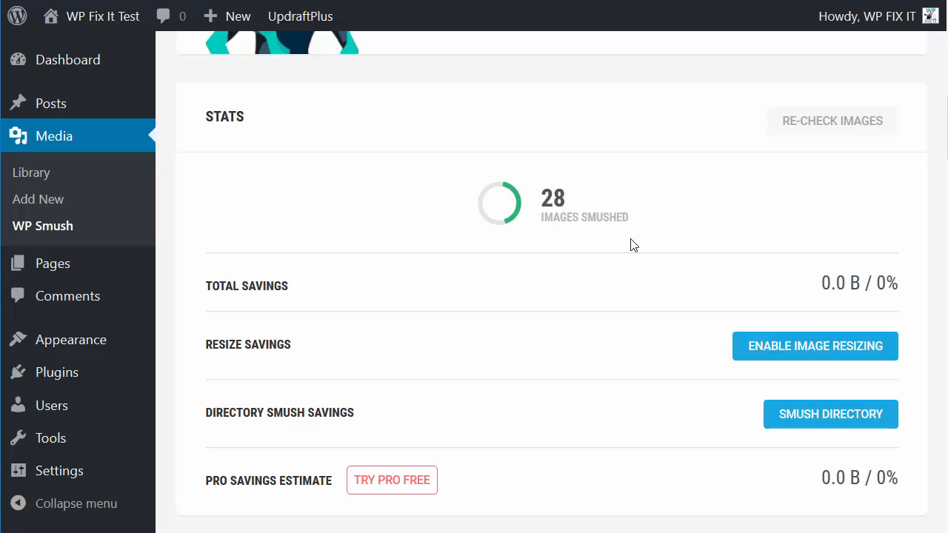
{"action": "scroll", "coordinate": [633, 244], "scroll_direction": "up", "scroll_amount": 8}
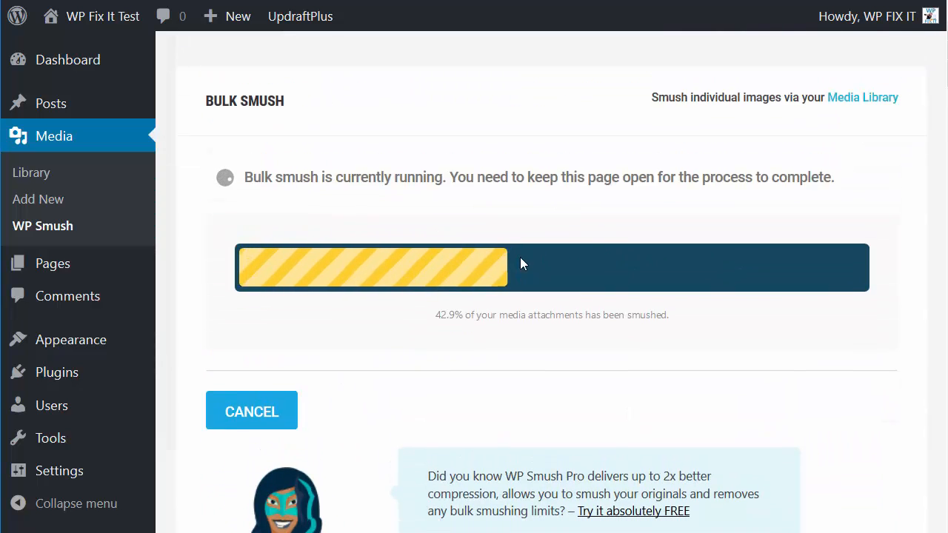
{"action": "scroll", "coordinate": [435, 232], "scroll_direction": "down", "scroll_amount": 1}
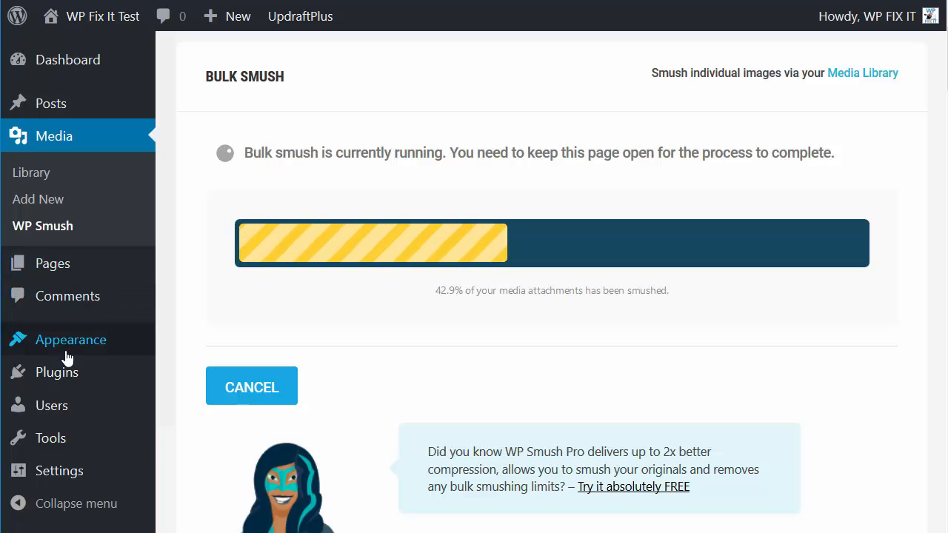
Open the page for adding new plugins in a separate browser tab and dismiss the Smush thank-you notice there.
{"action": "mouse_move", "coordinate": [165, 389]}
{"action": "right_click", "coordinate": [187, 377]}
{"action": "key", "text": "Escape"}
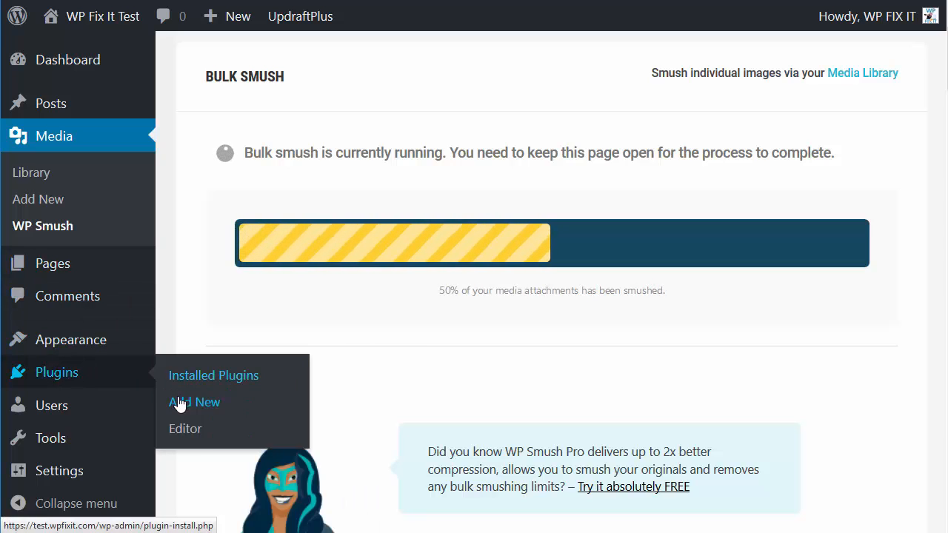
{"action": "right_click", "coordinate": [182, 401]}
{"action": "left_click", "coordinate": [199, 410]}
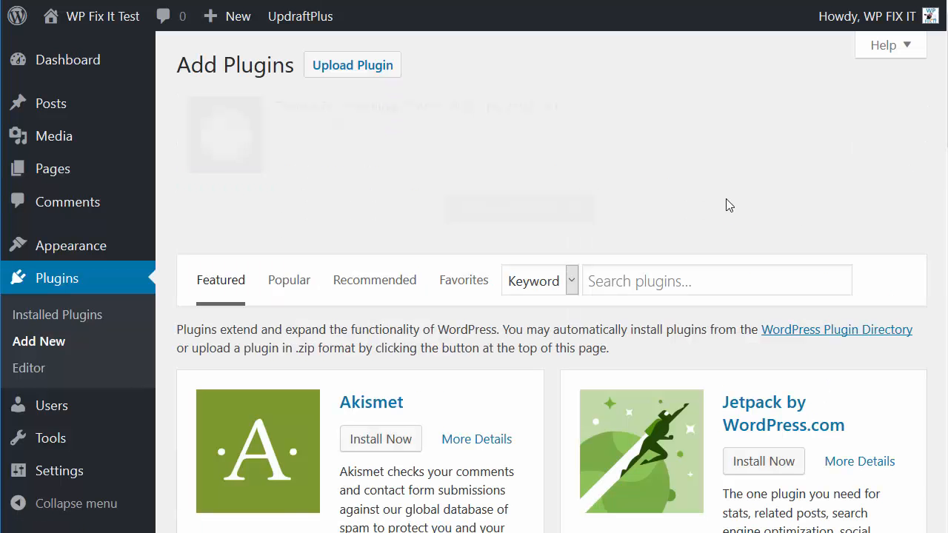
{"action": "left_click", "coordinate": [635, 280]}
{"action": "left_click", "coordinate": [628, 210]}
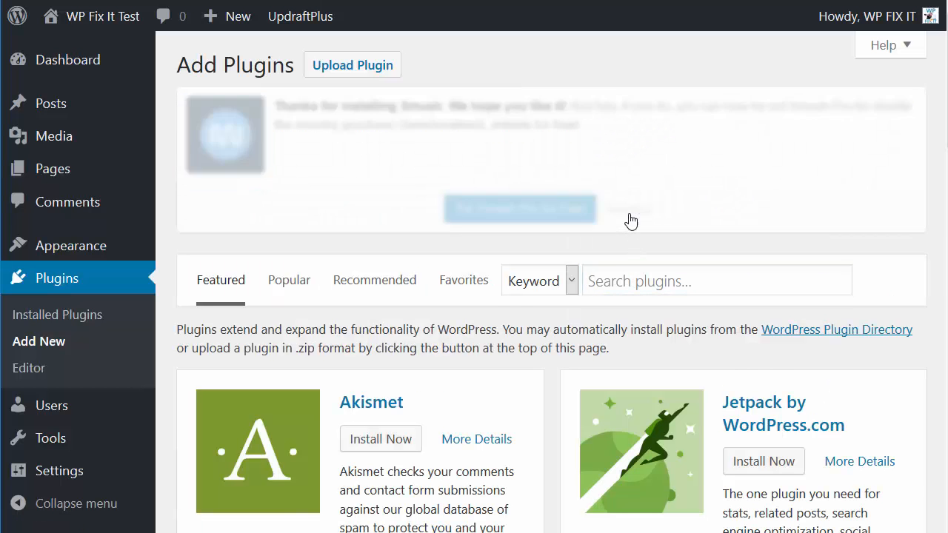
Search the plugins for "ewww" and install and activate EWWW Image Optimizer.
{"action": "left_click", "coordinate": [639, 130]}
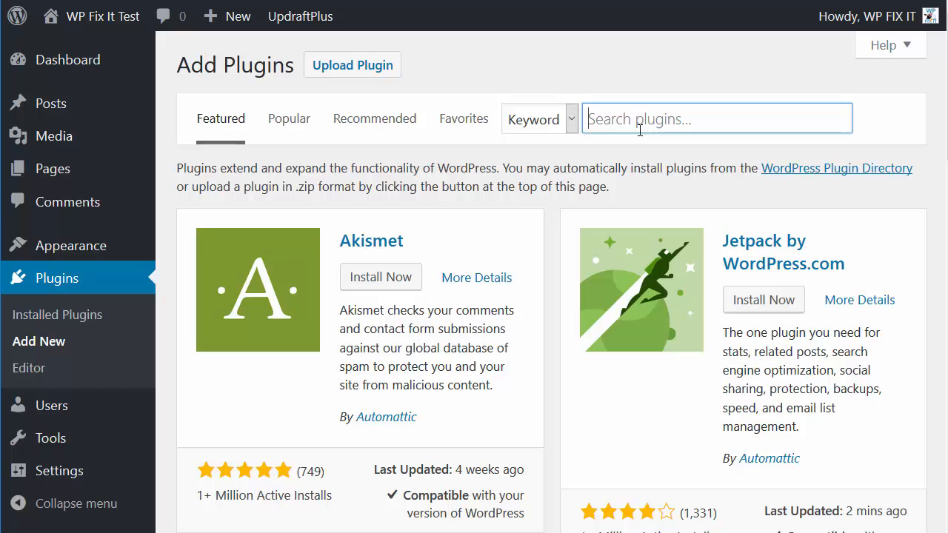
{"action": "type", "text": "eww"}
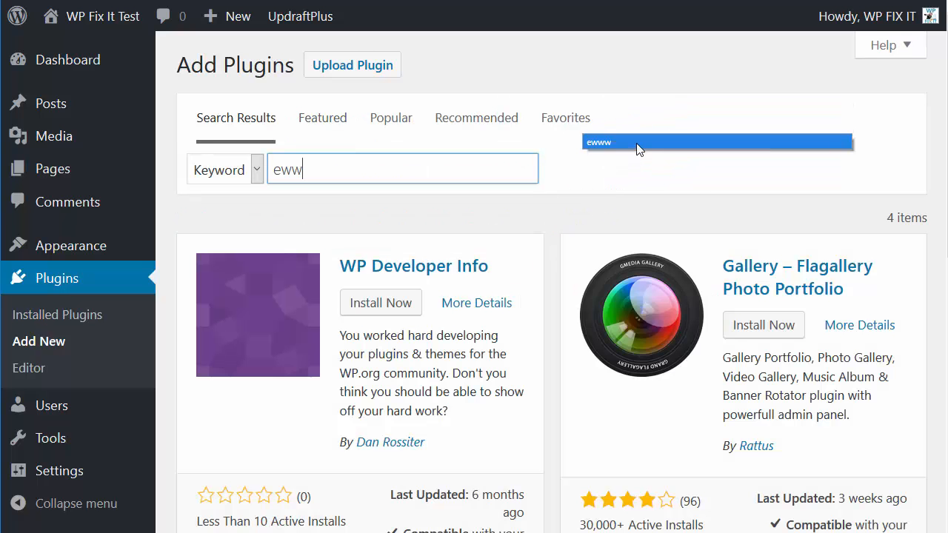
{"action": "left_click", "coordinate": [640, 143]}
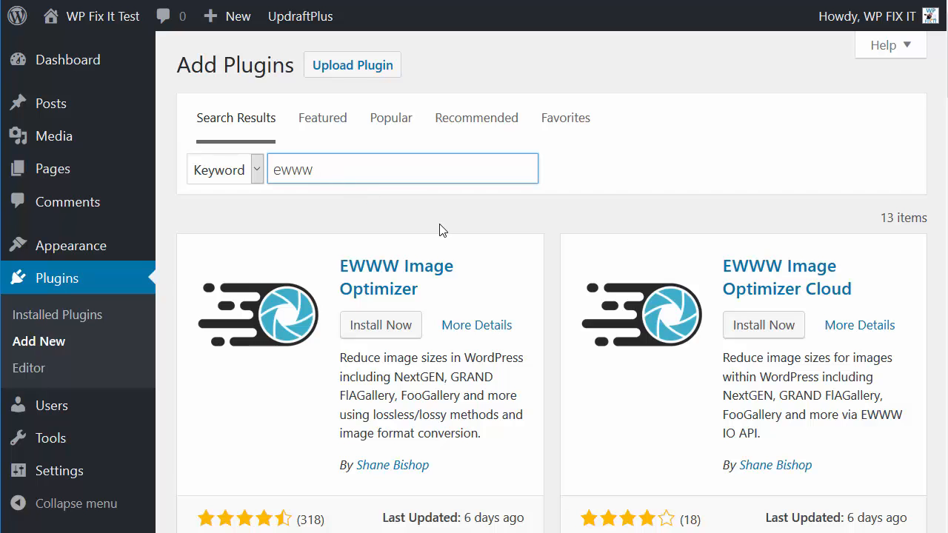
{"action": "left_click", "coordinate": [378, 323]}
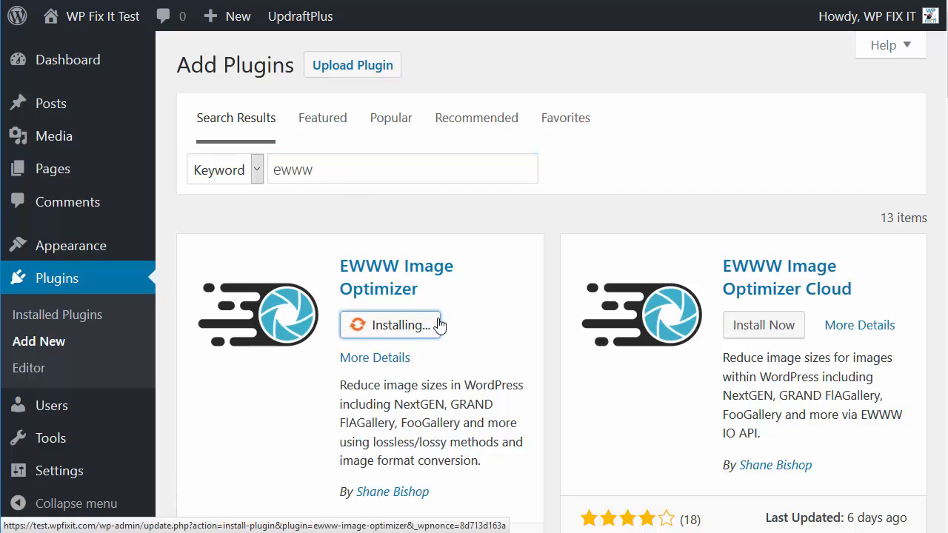
{"action": "scroll", "coordinate": [439, 324], "scroll_direction": "down", "scroll_amount": 3}
{"action": "scroll", "coordinate": [415, 237], "scroll_direction": "up", "scroll_amount": 1}
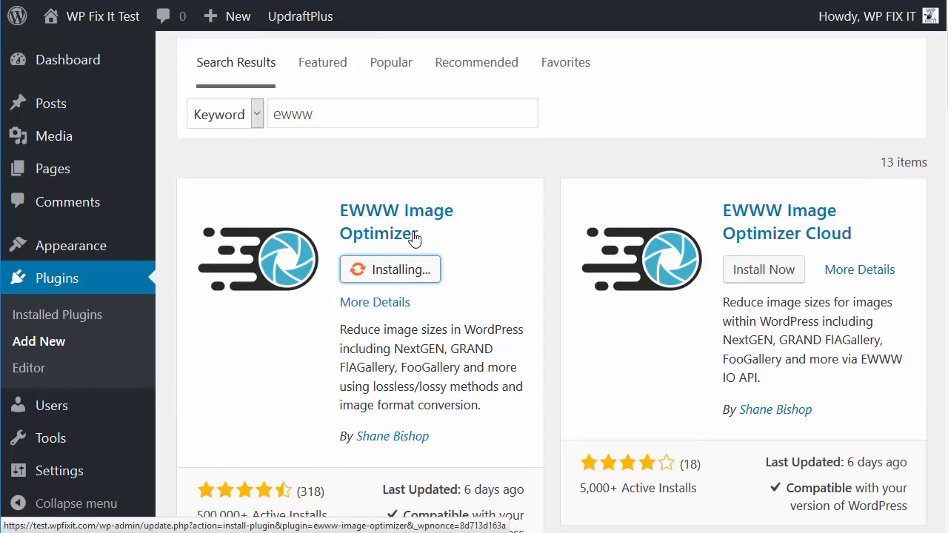
{"action": "scroll", "coordinate": [415, 237], "scroll_direction": "up", "scroll_amount": 1}
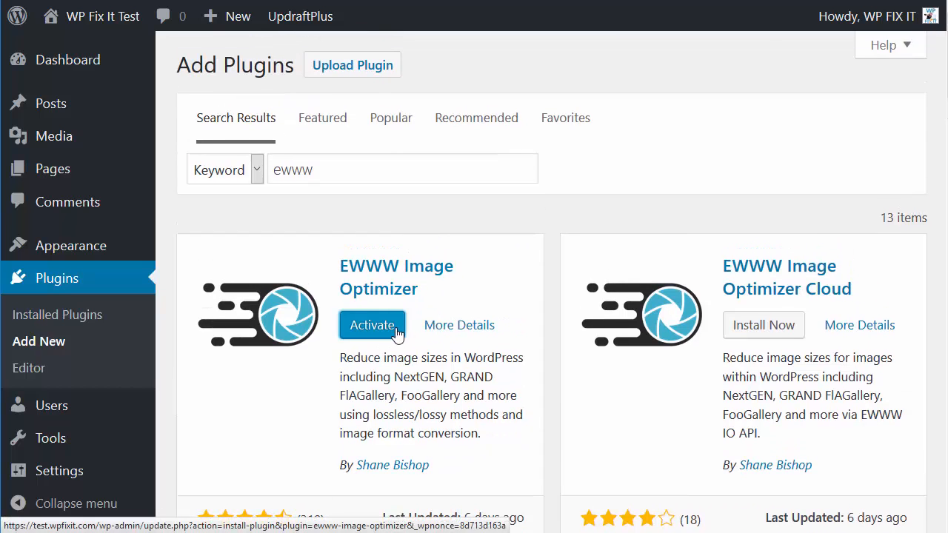
{"action": "left_click", "coordinate": [397, 333]}
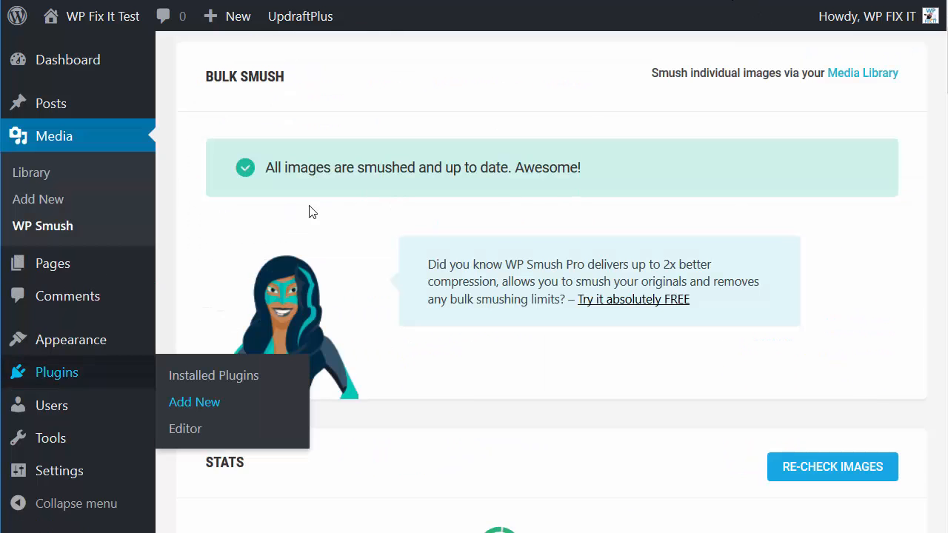
Return to the WP Smush tab and examine the bulk smush status, the number of images smushed and the savings.
{"action": "scroll", "coordinate": [495, 259], "scroll_direction": "down", "scroll_amount": 3}
{"action": "scroll", "coordinate": [493, 247], "scroll_direction": "up", "scroll_amount": 3}
{"action": "scroll", "coordinate": [470, 260], "scroll_direction": "down", "scroll_amount": 7}
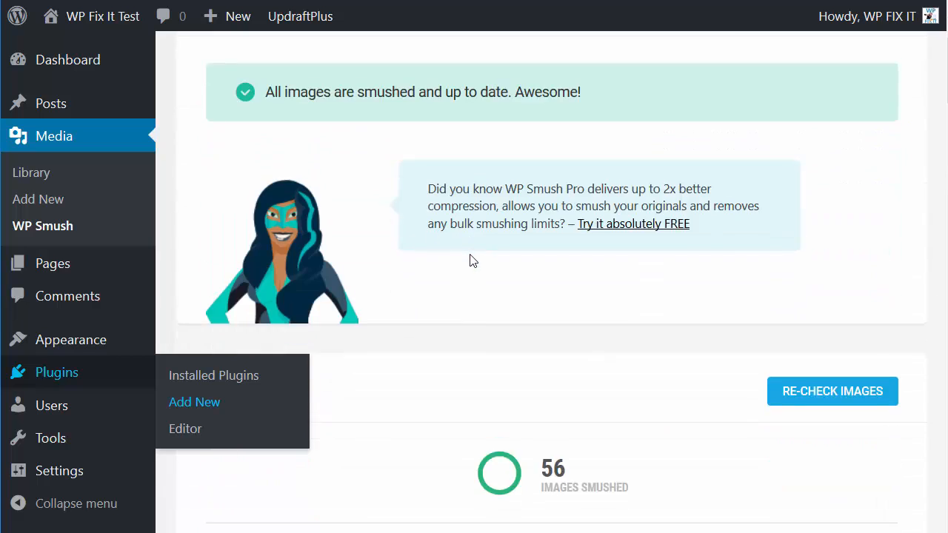
{"action": "scroll", "coordinate": [519, 236], "scroll_direction": "down", "scroll_amount": 4}
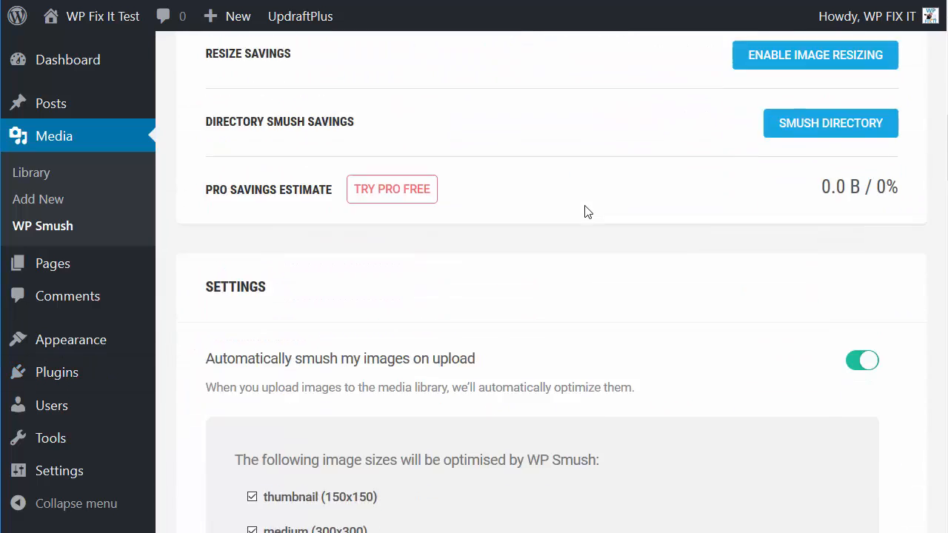
{"action": "scroll", "coordinate": [584, 212], "scroll_direction": "up", "scroll_amount": 8}
{"action": "scroll", "coordinate": [556, 247], "scroll_direction": "down", "scroll_amount": 3}
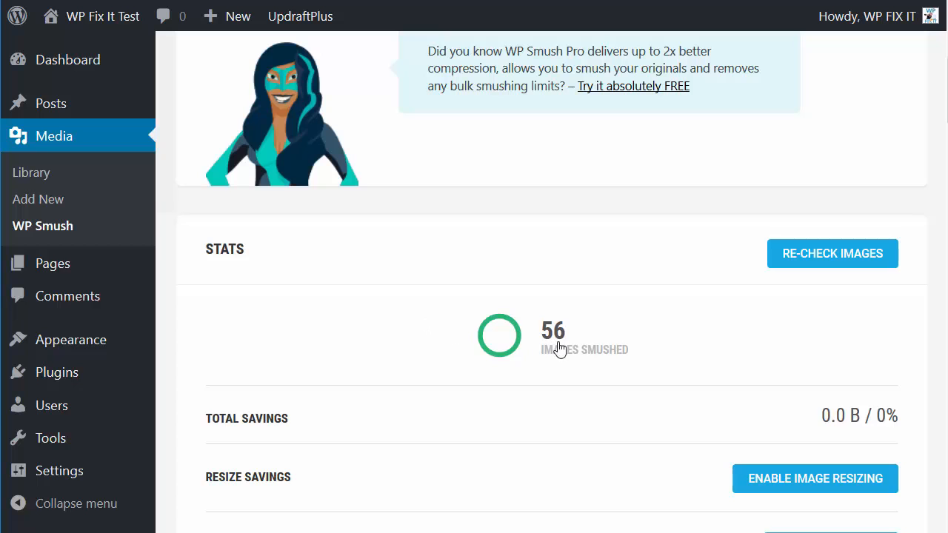
{"action": "left_click_drag", "start_coordinate": [571, 332], "coordinate": [541, 333]}
{"action": "scroll", "coordinate": [584, 275], "scroll_direction": "up", "scroll_amount": 5}
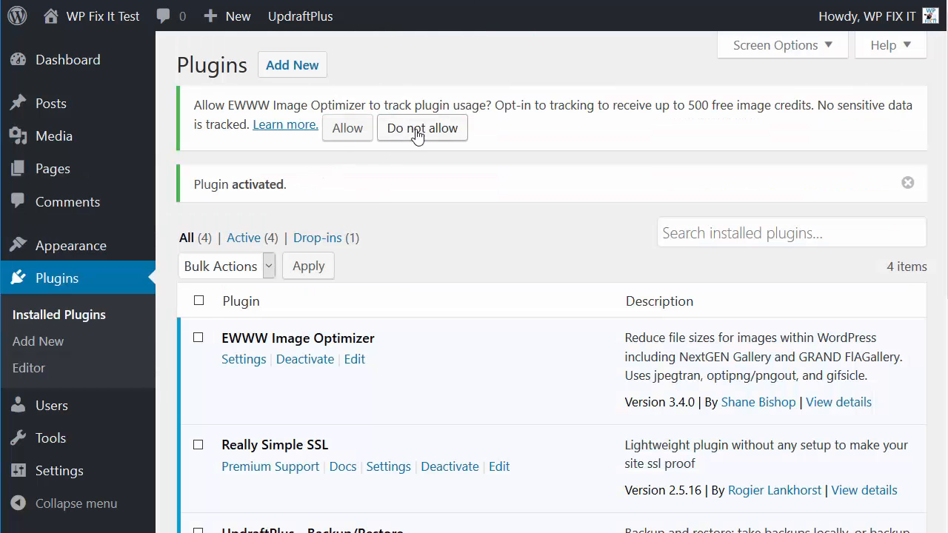
Refuse usage tracking for EWWW Image Optimizer in the other tab and open its Bulk Optimize page.
{"action": "left_click", "coordinate": [431, 133]}
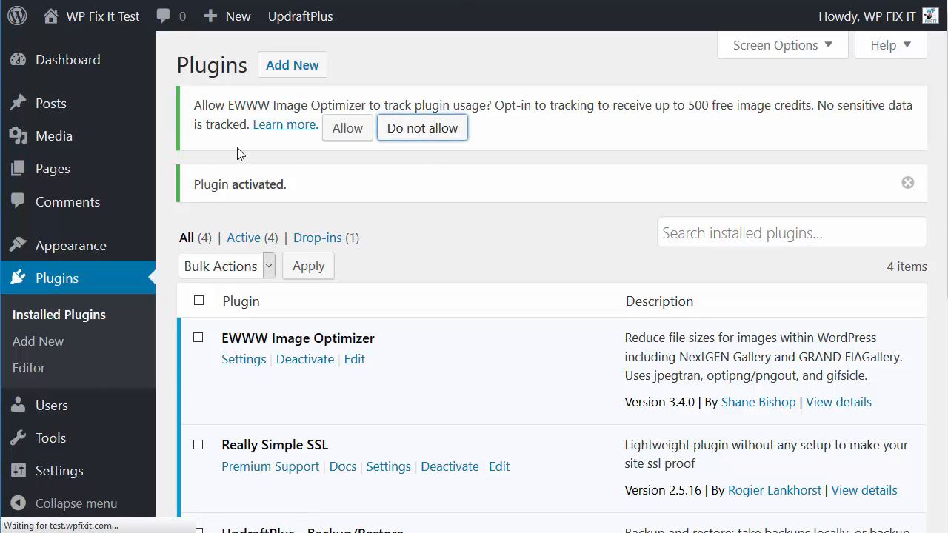
{"action": "mouse_move", "coordinate": [108, 142]}
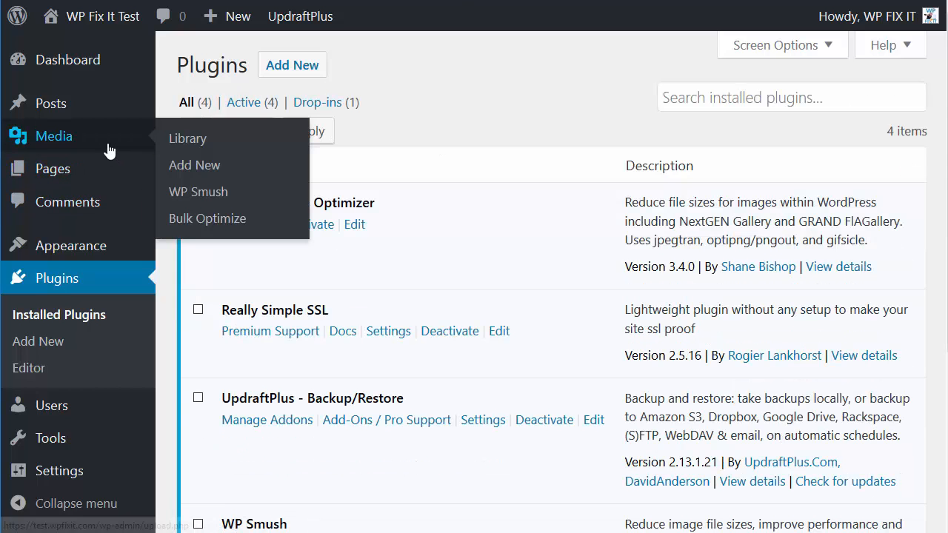
{"action": "left_click", "coordinate": [204, 220]}
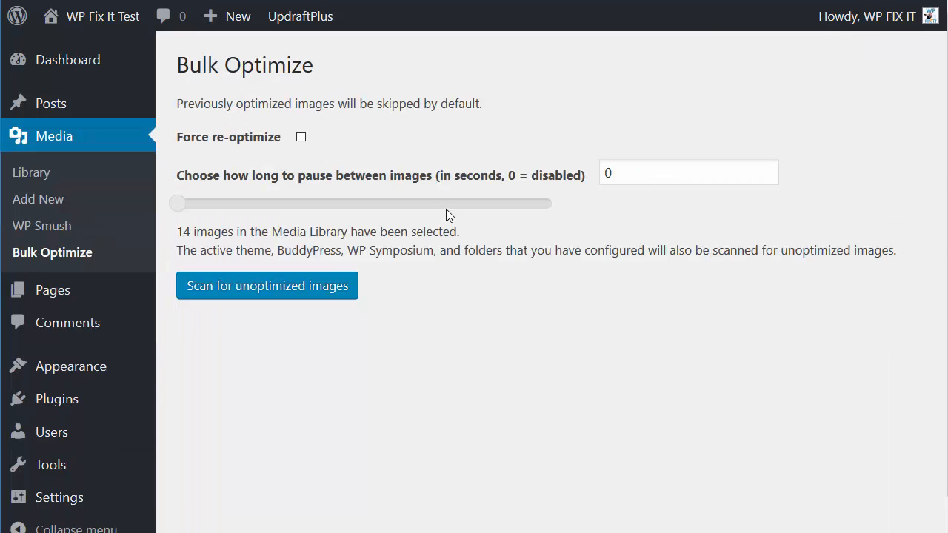
Scan the media library for unoptimized images and start optimizing the ones found.
{"action": "left_click", "coordinate": [252, 286]}
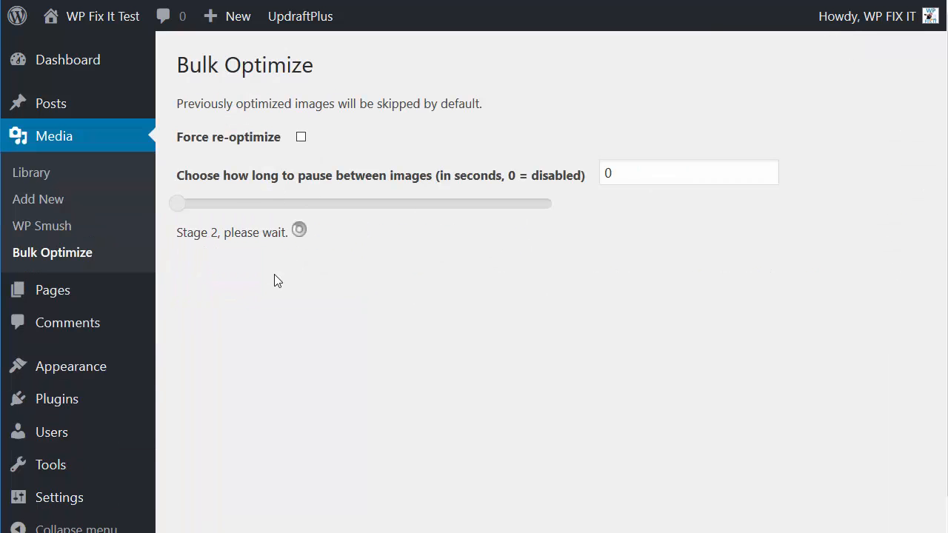
{"action": "left_click", "coordinate": [234, 271]}
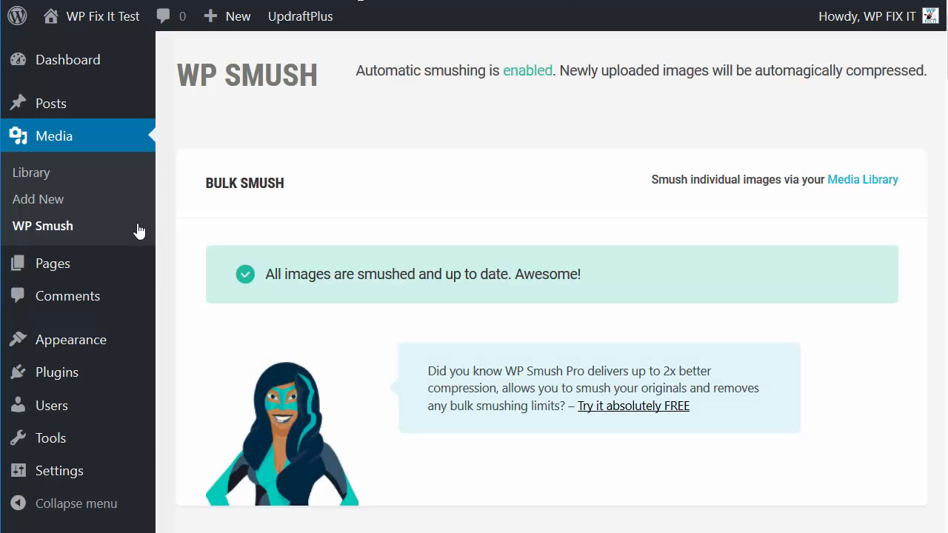
In the WP Smush tab, search new plugins for "tinypng" and install and activate Compress JPEG & PNG images.
{"action": "mouse_move", "coordinate": [127, 381]}
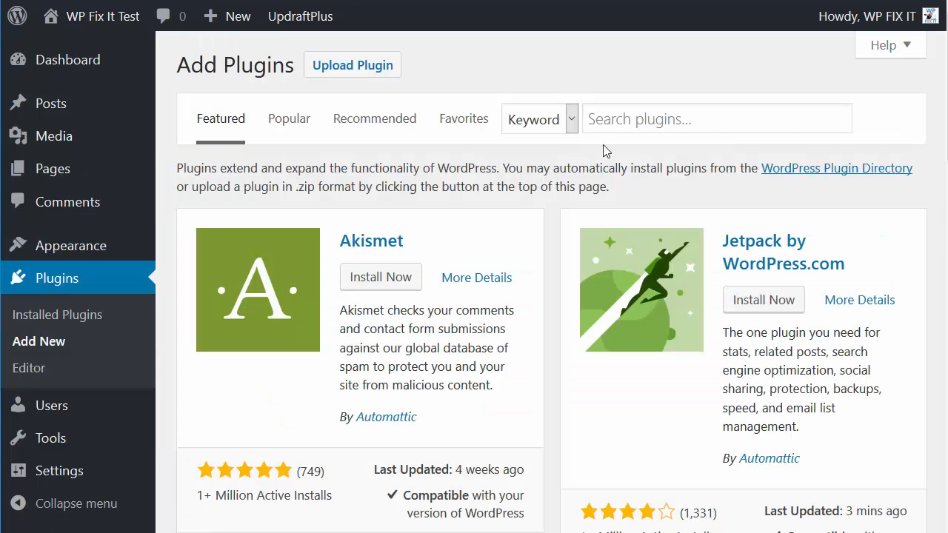
{"action": "left_click", "coordinate": [613, 120]}
{"action": "type", "text": "tiny"}
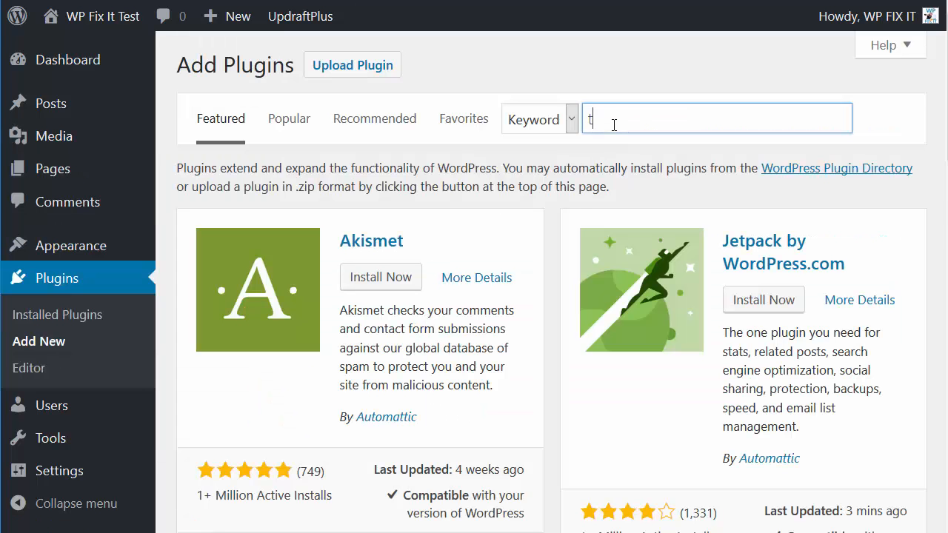
{"action": "type", "text": "png"}
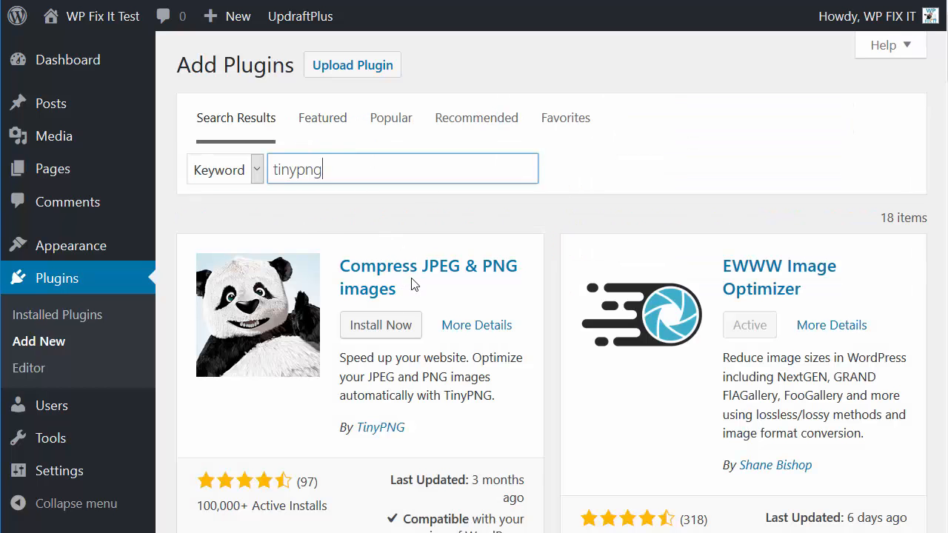
{"action": "left_click", "coordinate": [384, 329]}
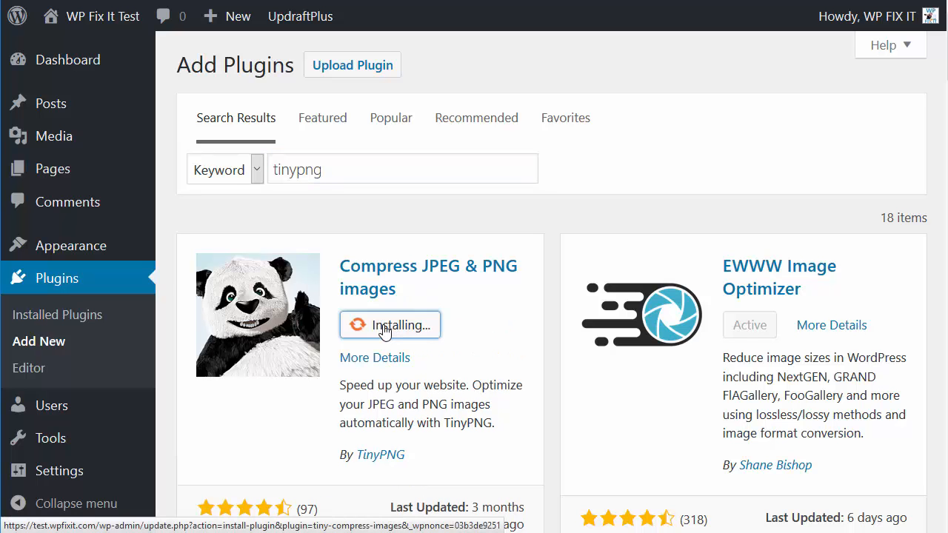
{"action": "scroll", "coordinate": [392, 311], "scroll_direction": "down", "scroll_amount": 3}
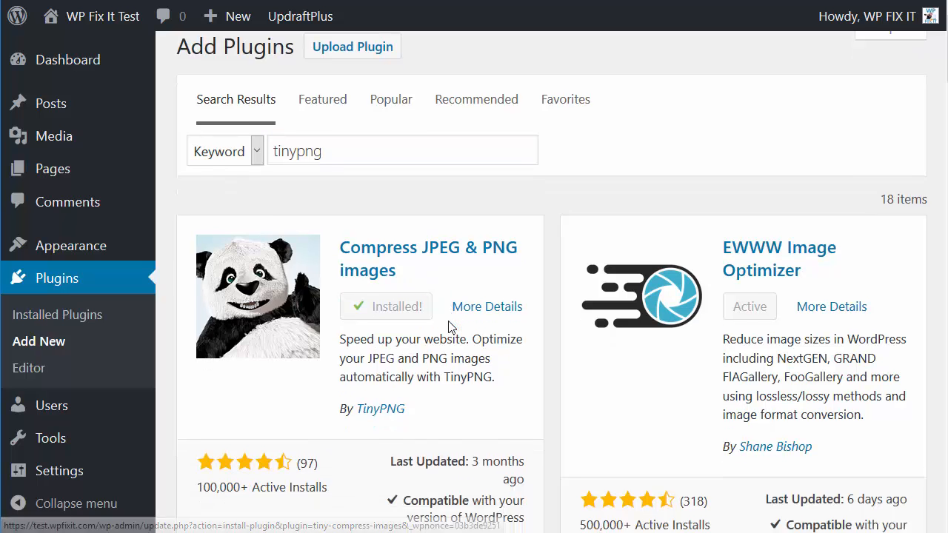
{"action": "left_click", "coordinate": [362, 218]}
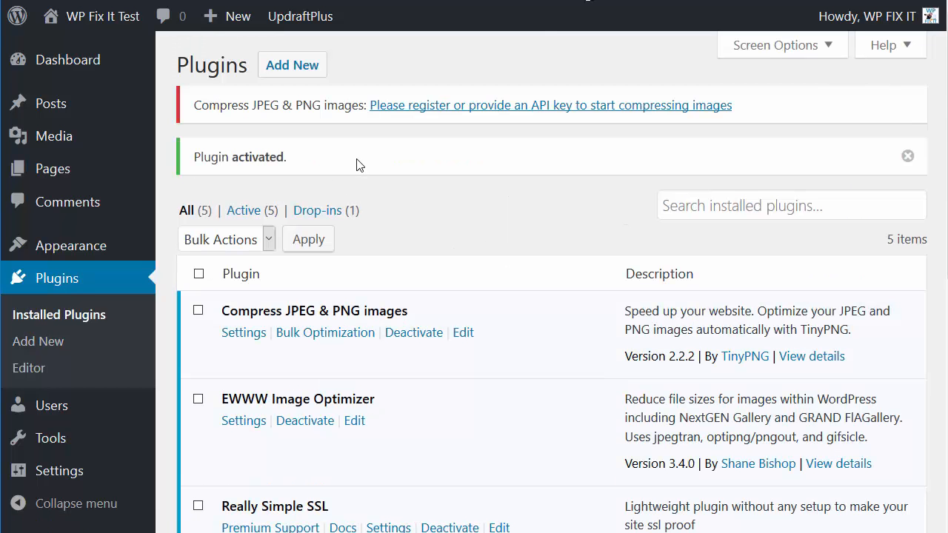
Open the settings of the Compress JPEG & PNG images plugin from the installed plugins list.
{"action": "scroll", "coordinate": [437, 165], "scroll_direction": "down", "scroll_amount": 6}
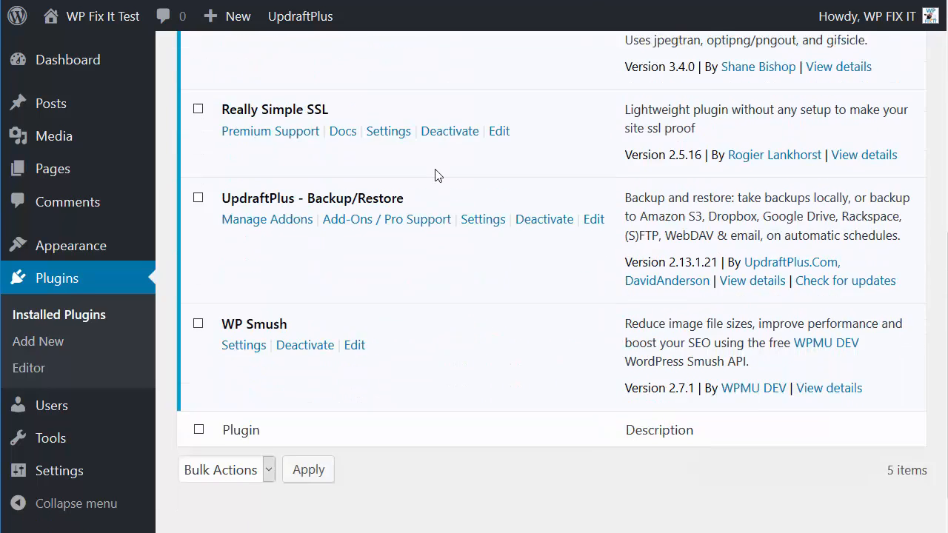
{"action": "scroll", "coordinate": [399, 175], "scroll_direction": "up", "scroll_amount": 3}
{"action": "scroll", "coordinate": [365, 180], "scroll_direction": "up", "scroll_amount": 2}
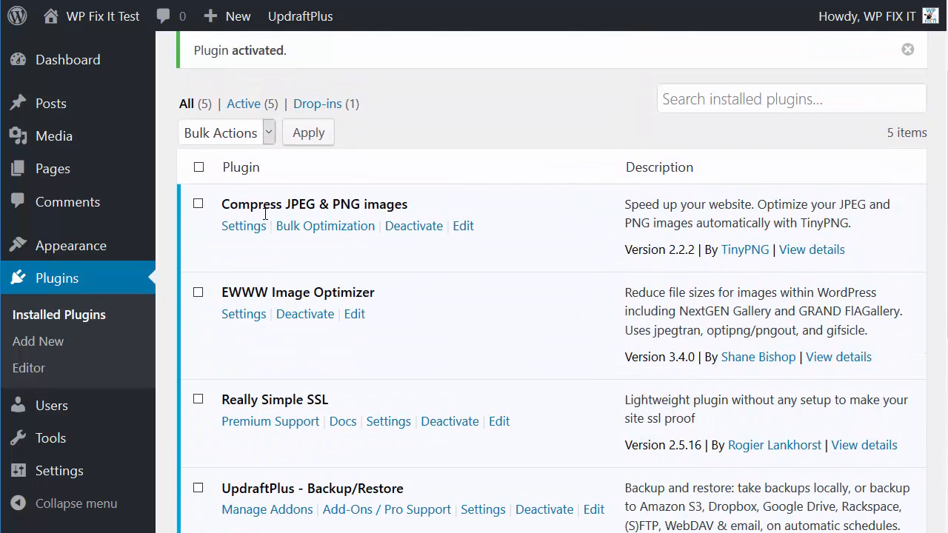
{"action": "left_click", "coordinate": [245, 226]}
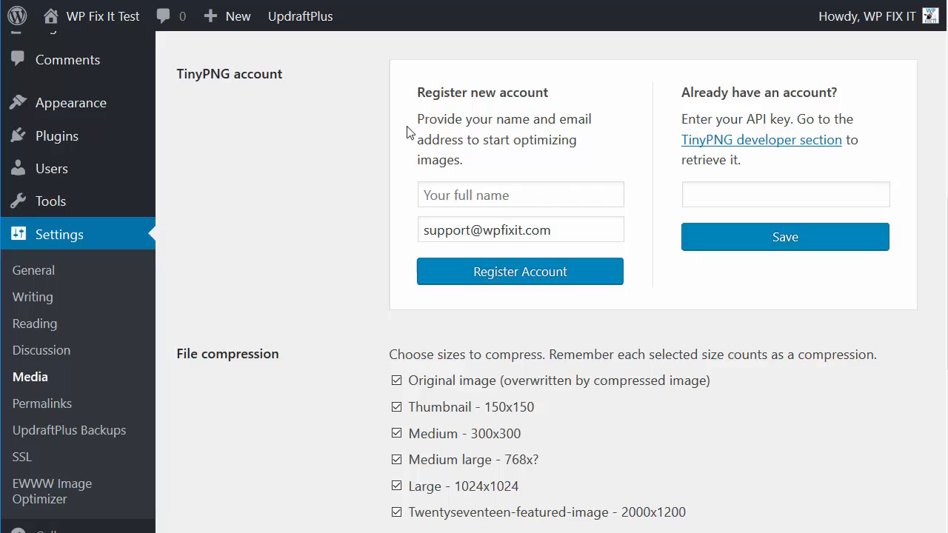
Register a new TinyPNG account with a full name and a changed e-mail address.
{"action": "left_click", "coordinate": [468, 194]}
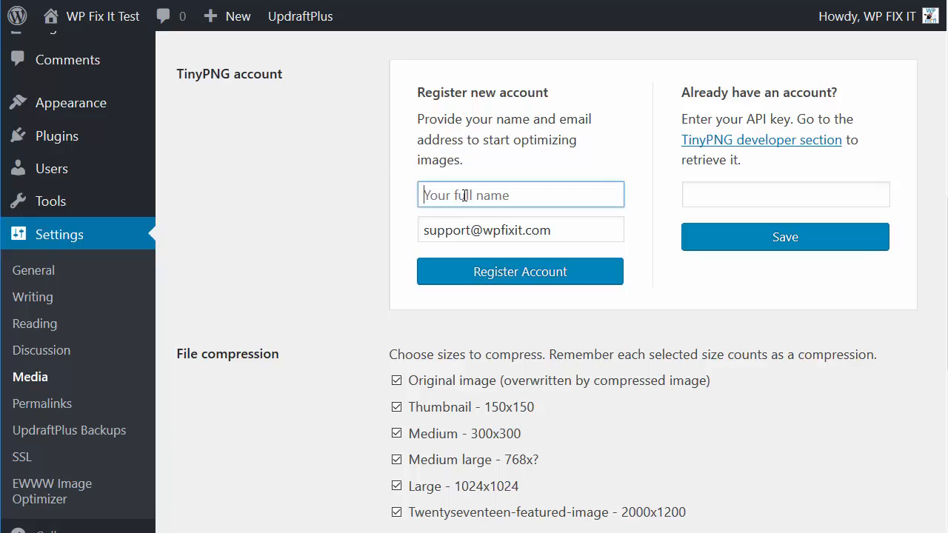
{"action": "type", "text": "Test"}
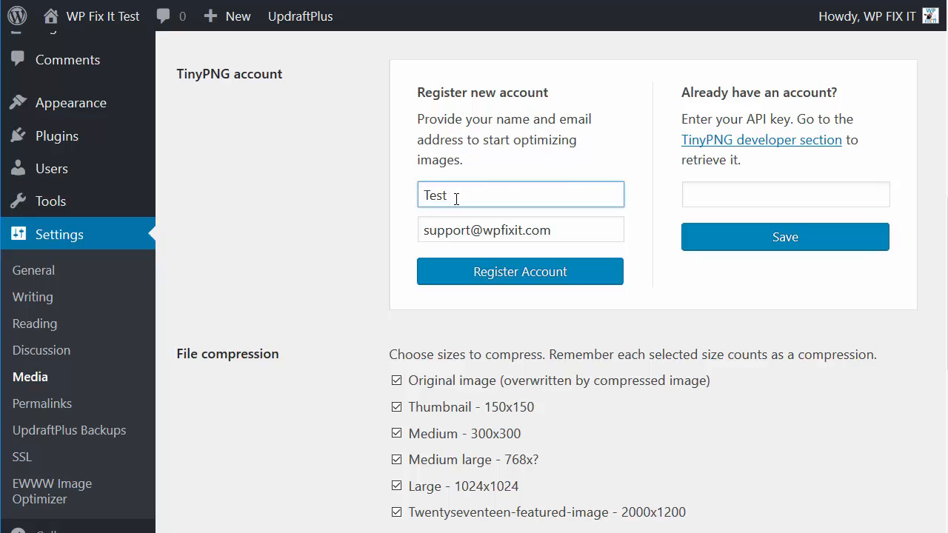
{"action": "left_click", "coordinate": [471, 231]}
{"action": "left_click_drag", "start_coordinate": [471, 230], "coordinate": [387, 237]}
{"action": "key", "text": "BackSpace"}
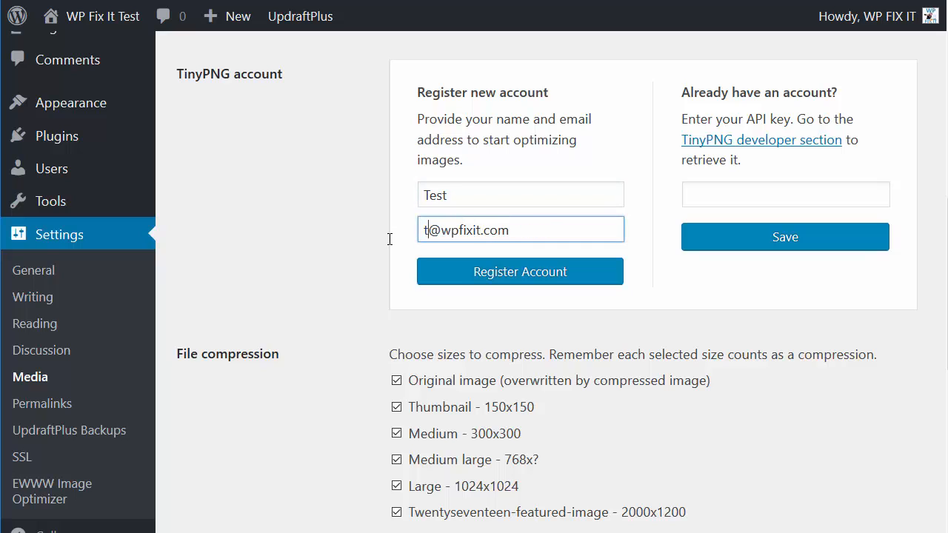
{"action": "type", "text": "test"}
{"action": "left_click", "coordinate": [489, 268]}
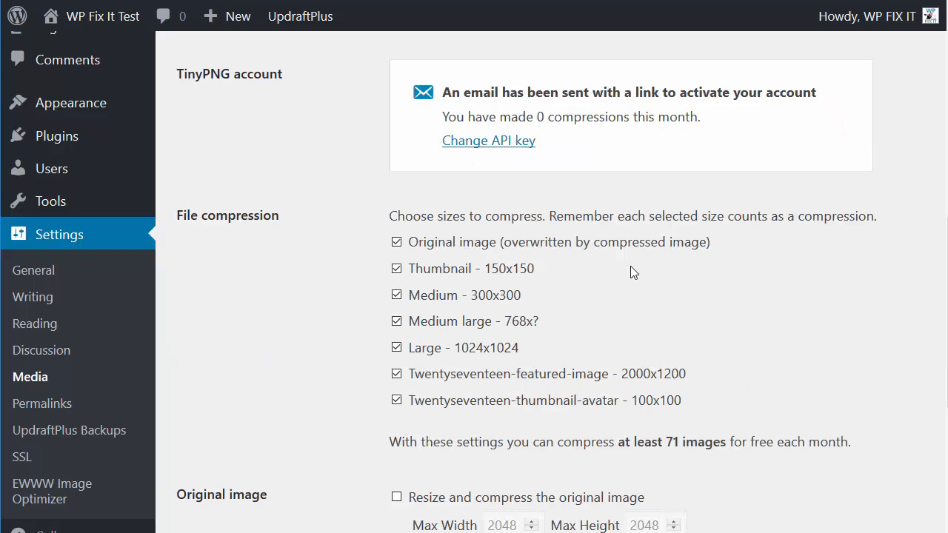
Switch to the Gmail inbox, open TinyPNG's "Activate your new account" message and activate the account from it.
{"action": "scroll", "coordinate": [589, 219], "scroll_direction": "up", "scroll_amount": 2}
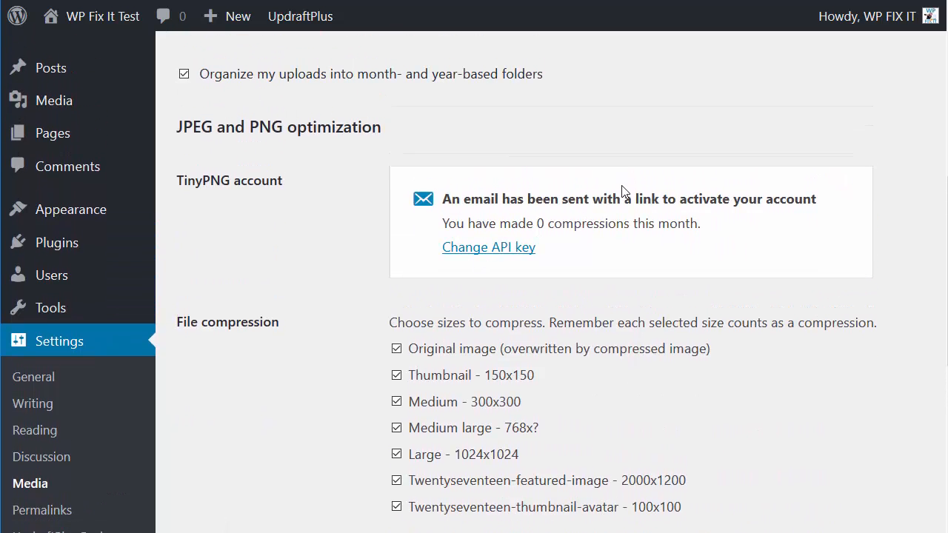
{"action": "scroll", "coordinate": [580, 257], "scroll_direction": "down", "scroll_amount": 1}
{"action": "scroll", "coordinate": [574, 258], "scroll_direction": "up", "scroll_amount": 6}
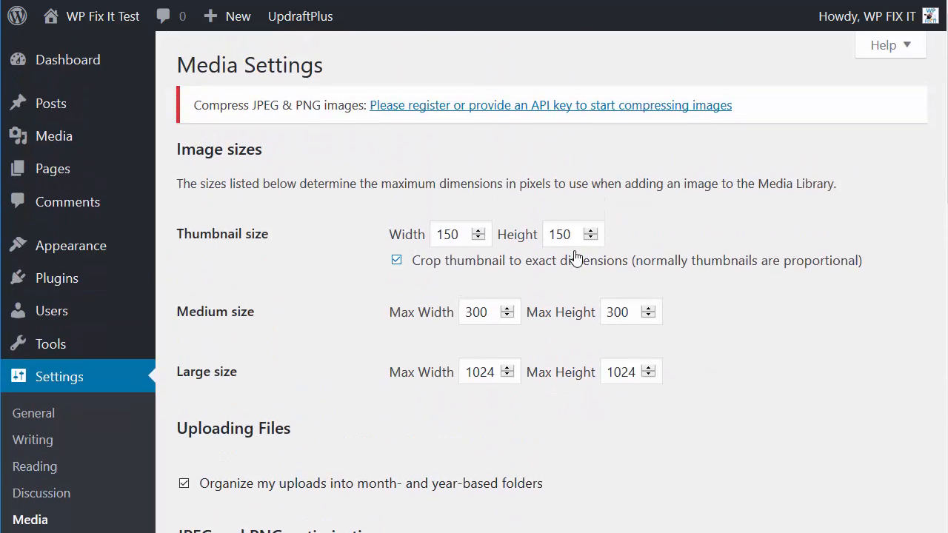
{"action": "scroll", "coordinate": [573, 259], "scroll_direction": "down", "scroll_amount": 6}
{"action": "scroll", "coordinate": [576, 257], "scroll_direction": "up", "scroll_amount": 3}
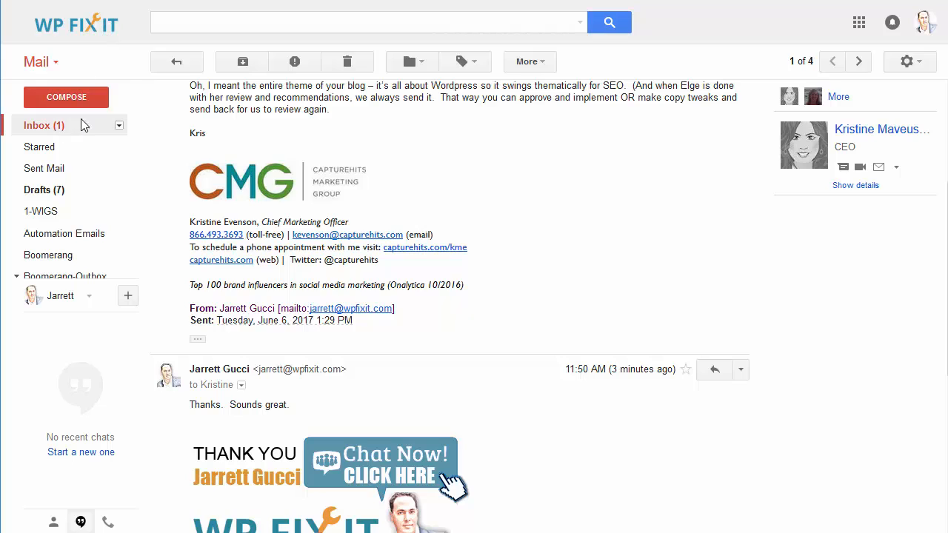
{"action": "left_click", "coordinate": [82, 120]}
{"action": "left_click", "coordinate": [314, 97]}
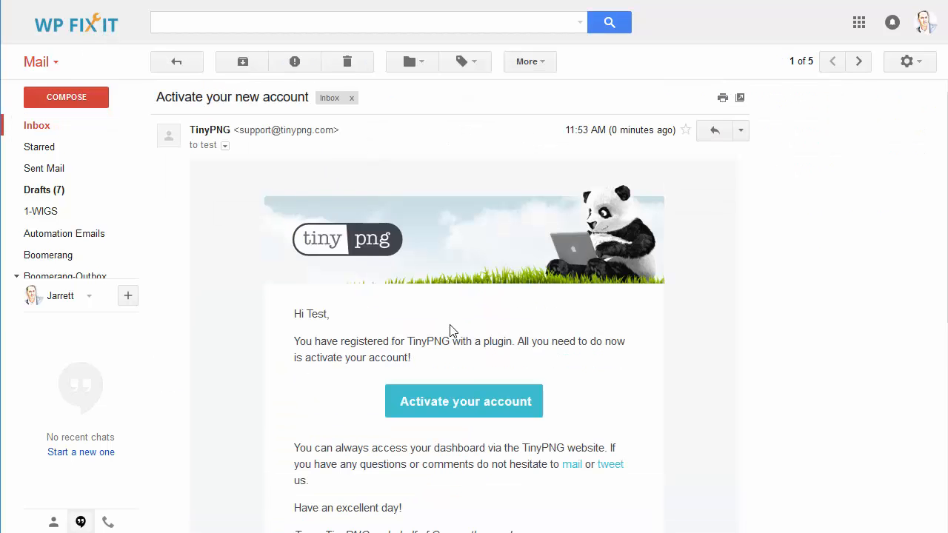
{"action": "left_click", "coordinate": [448, 402]}
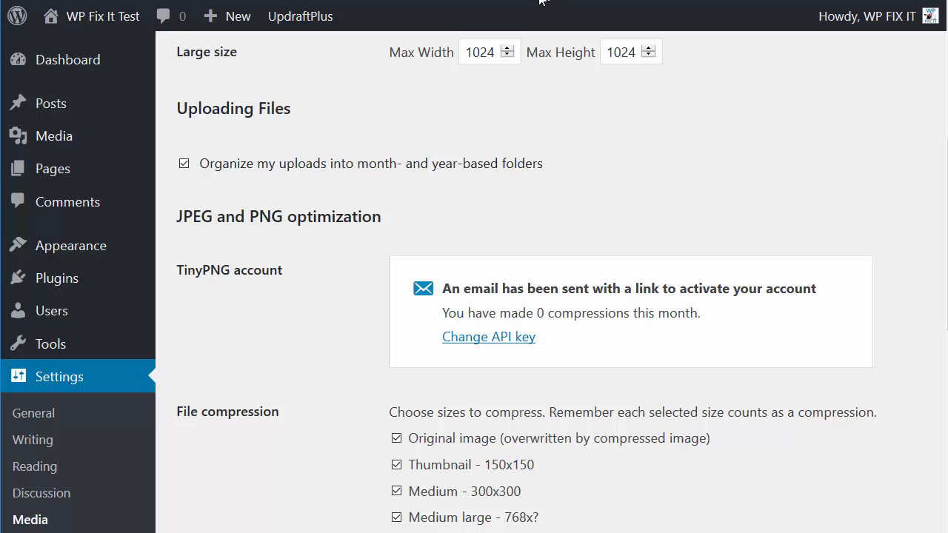
Return to WordPress, reload the Media Settings page and check the TinyPNG account status and the file compression options.
{"action": "scroll", "coordinate": [235, 290], "scroll_direction": "up", "scroll_amount": 3}
{"action": "scroll", "coordinate": [235, 291], "scroll_direction": "down", "scroll_amount": 3}
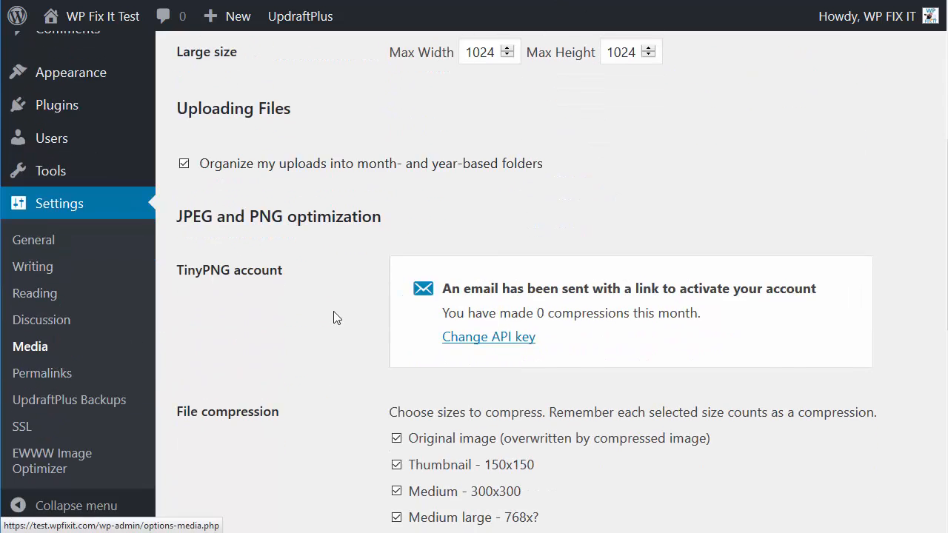
{"action": "scroll", "coordinate": [363, 246], "scroll_direction": "down", "scroll_amount": 4}
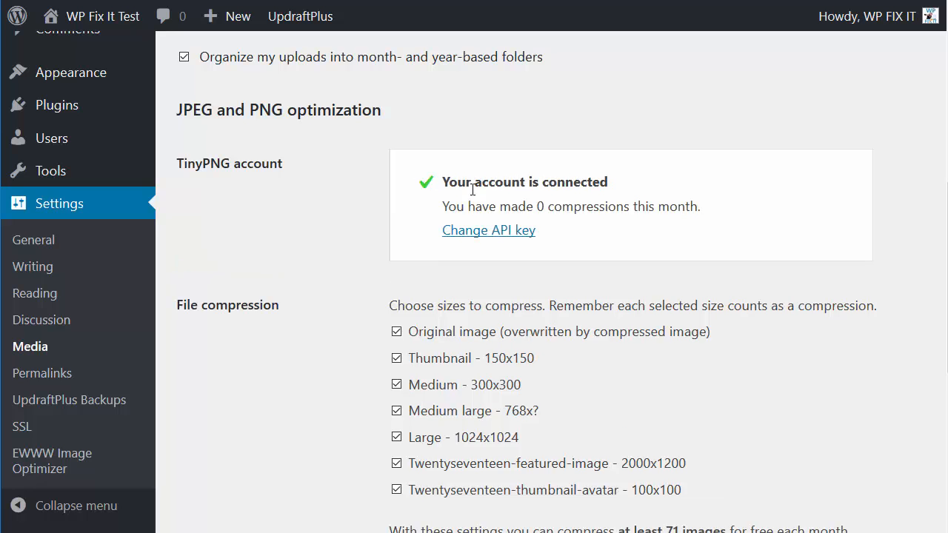
{"action": "left_click_drag", "start_coordinate": [608, 189], "coordinate": [437, 201]}
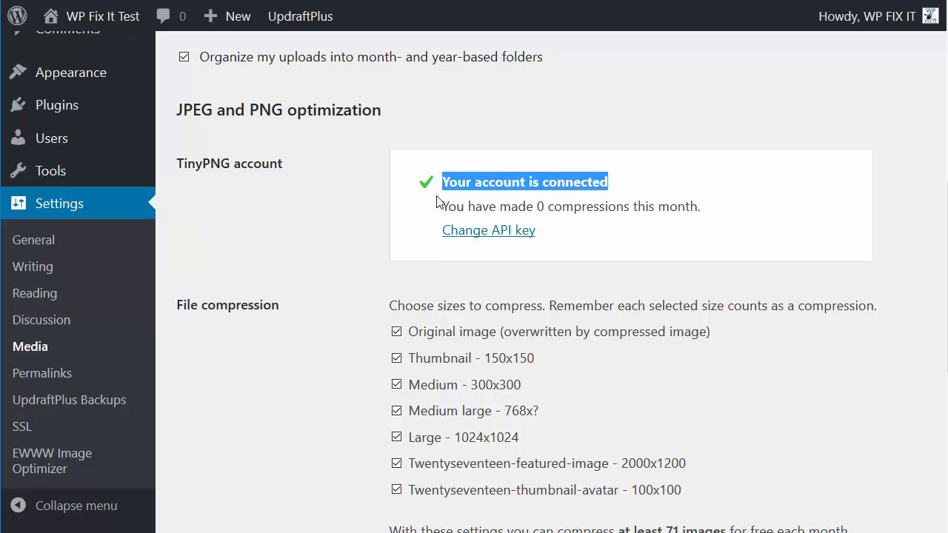
{"action": "scroll", "coordinate": [226, 281], "scroll_direction": "up", "scroll_amount": 4}
{"action": "scroll", "coordinate": [288, 306], "scroll_direction": "down", "scroll_amount": 5}
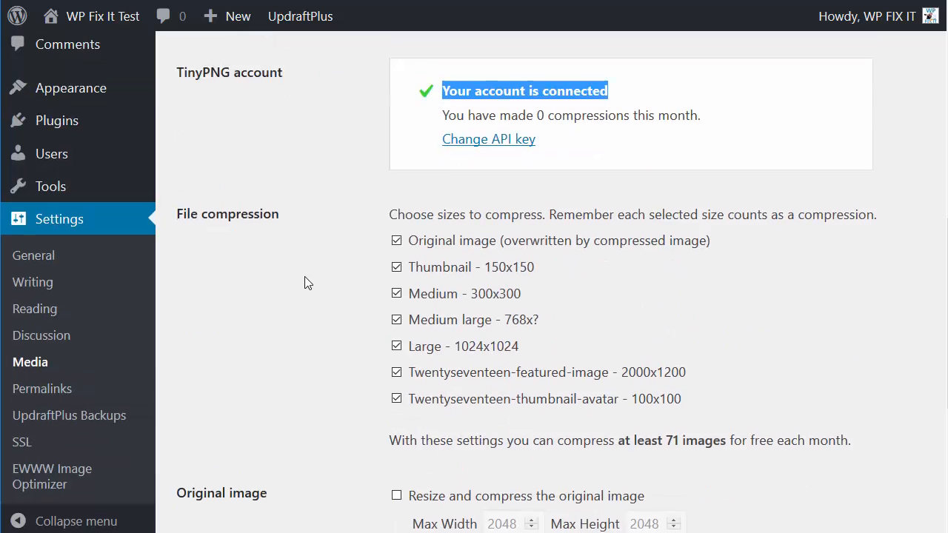
{"action": "scroll", "coordinate": [306, 282], "scroll_direction": "up", "scroll_amount": 4}
Open TinyPNG's Bulk Optimization page for the media library and start the bulk optimization.
{"action": "mouse_move", "coordinate": [67, 146]}
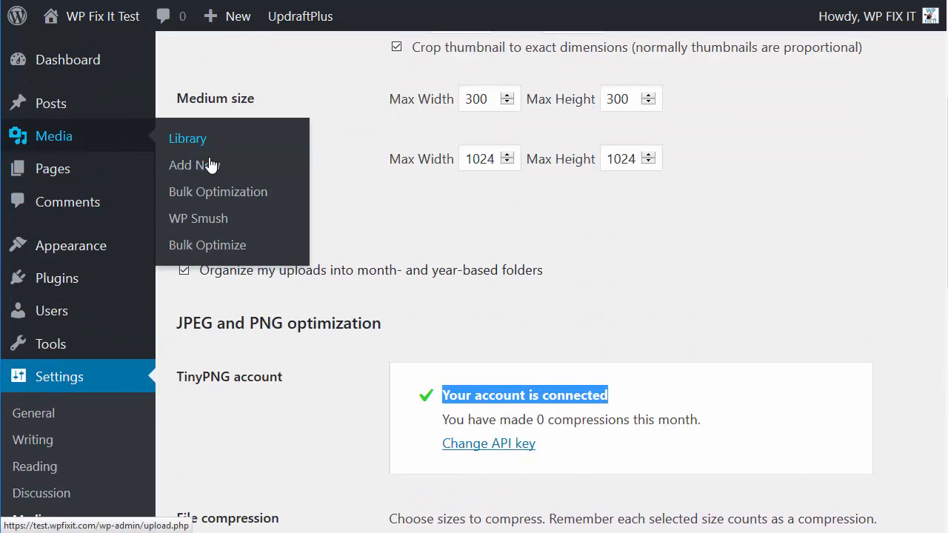
{"action": "left_click", "coordinate": [213, 195]}
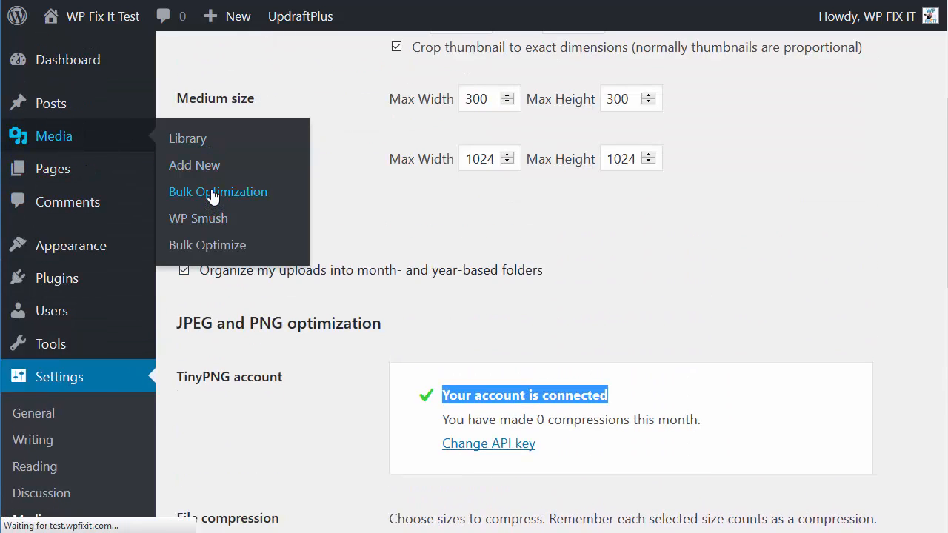
{"action": "scroll", "coordinate": [382, 205], "scroll_direction": "down", "scroll_amount": 1}
{"action": "scroll", "coordinate": [383, 205], "scroll_direction": "down", "scroll_amount": 1}
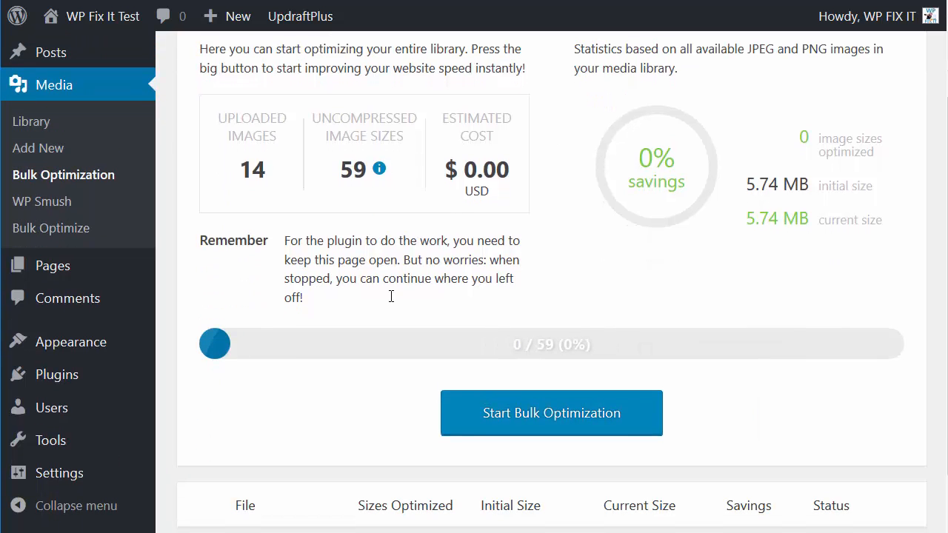
{"action": "scroll", "coordinate": [393, 246], "scroll_direction": "up", "scroll_amount": 2}
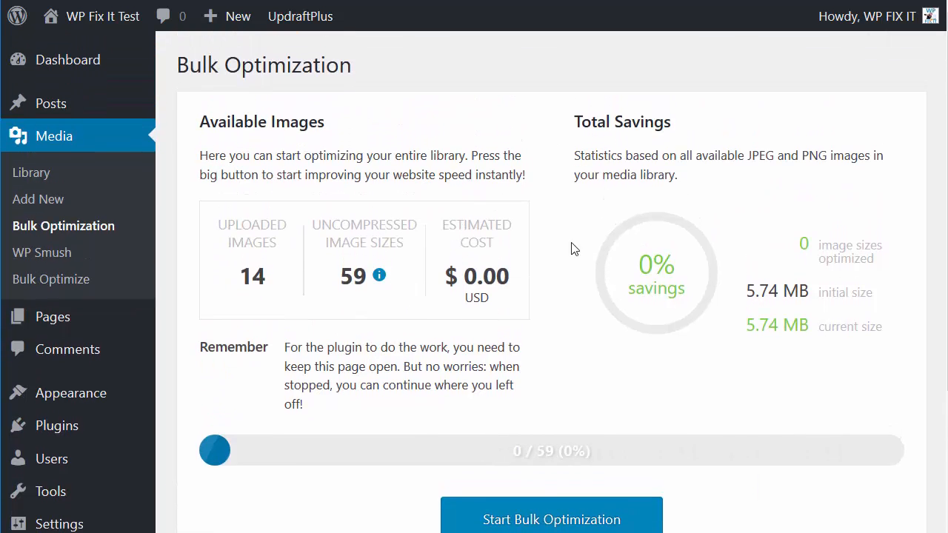
{"action": "scroll", "coordinate": [550, 234], "scroll_direction": "down", "scroll_amount": 2}
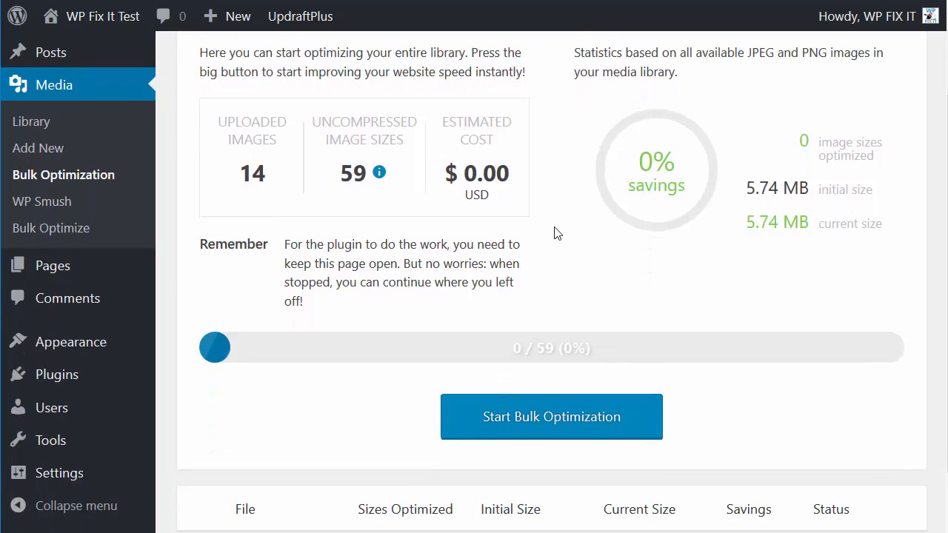
{"action": "left_click", "coordinate": [547, 432]}
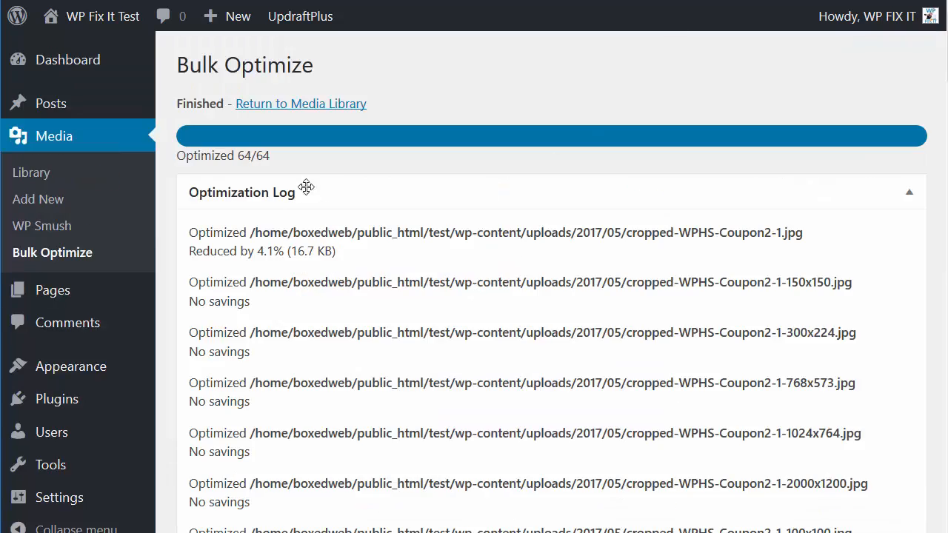
Switch to the EWWW Bulk Optimize tab and examine the savings per image in the optimization log.
{"action": "scroll", "coordinate": [439, 234], "scroll_direction": "down", "scroll_amount": 5}
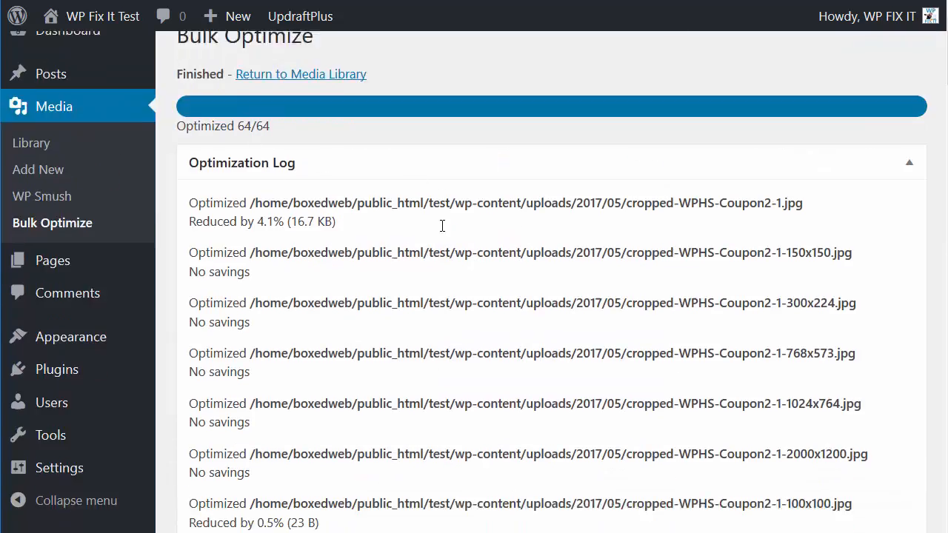
{"action": "scroll", "coordinate": [439, 245], "scroll_direction": "down", "scroll_amount": 20}
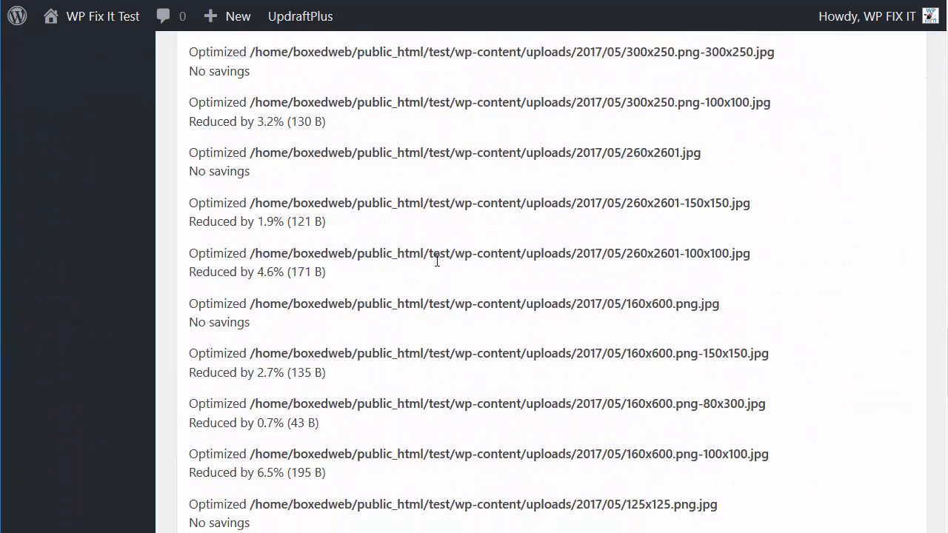
{"action": "scroll", "coordinate": [431, 282], "scroll_direction": "down", "scroll_amount": 5}
{"action": "scroll", "coordinate": [419, 305], "scroll_direction": "up", "scroll_amount": 20}
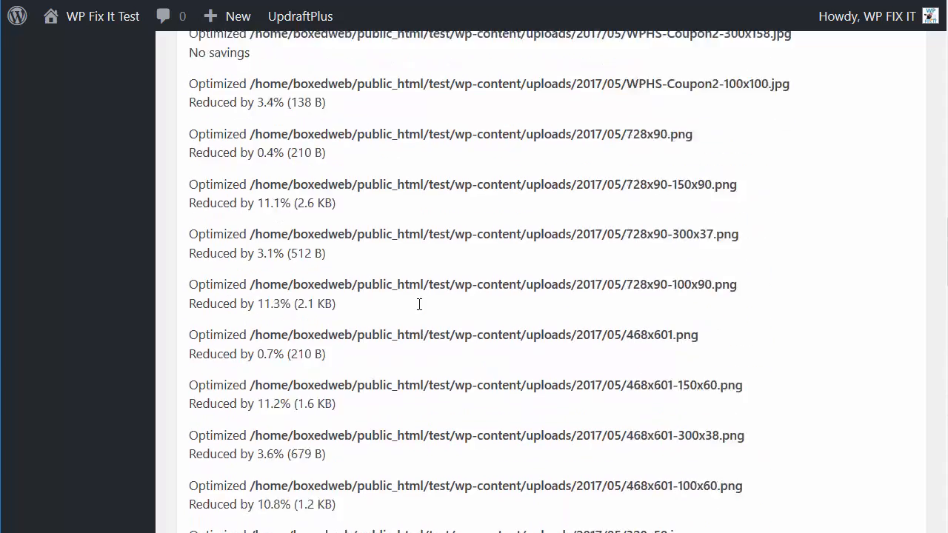
{"action": "scroll", "coordinate": [419, 305], "scroll_direction": "up", "scroll_amount": 3}
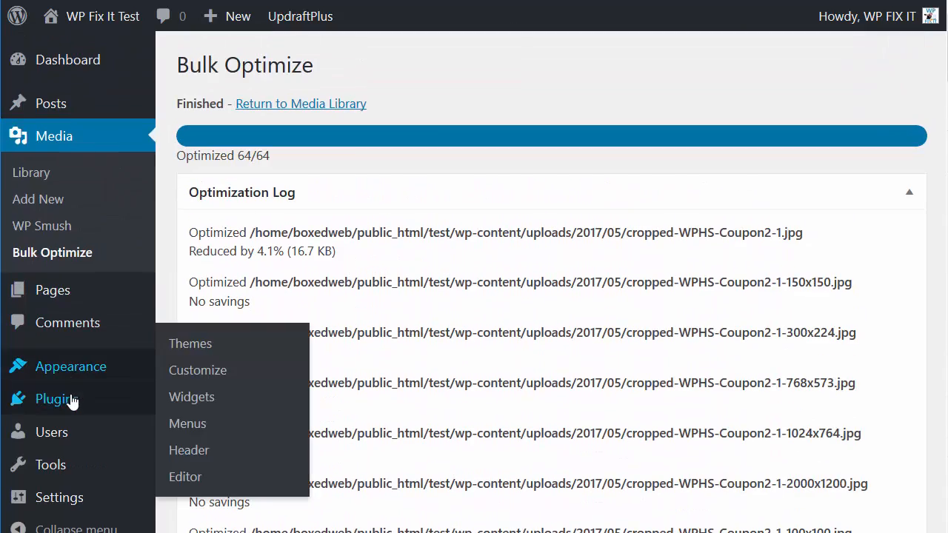
Deactivate the WP Smush and EWWW Image Optimizer plugins in the installed plugins list.
{"action": "mouse_move", "coordinate": [57, 399]}
{"action": "left_click", "coordinate": [194, 407]}
{"action": "scroll", "coordinate": [303, 218], "scroll_direction": "down", "scroll_amount": 3}
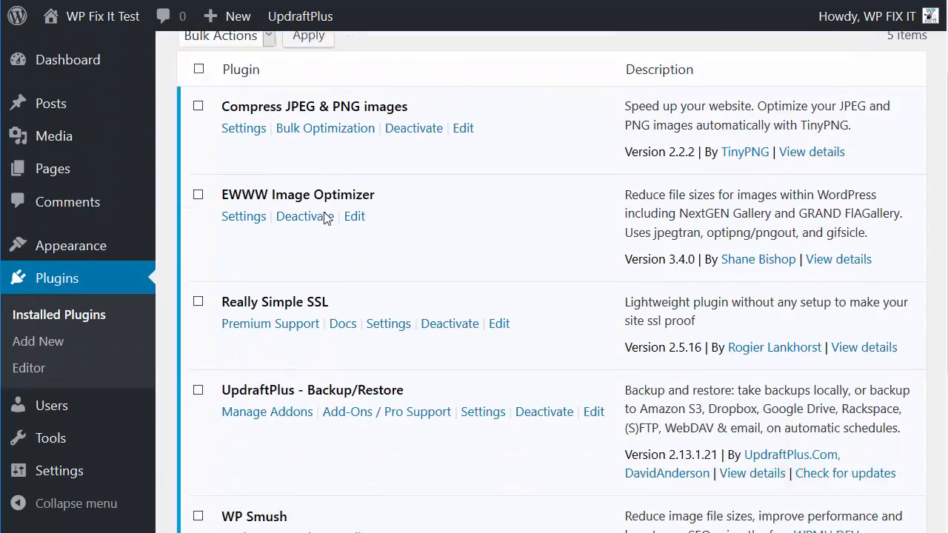
{"action": "scroll", "coordinate": [319, 224], "scroll_direction": "down", "scroll_amount": 3}
{"action": "left_click", "coordinate": [307, 317]}
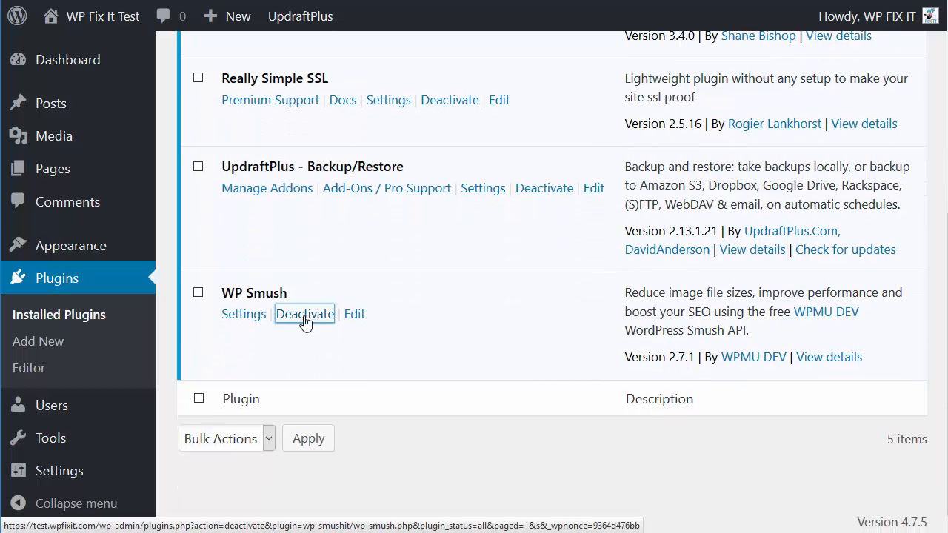
{"action": "scroll", "coordinate": [307, 282], "scroll_direction": "down", "scroll_amount": 2}
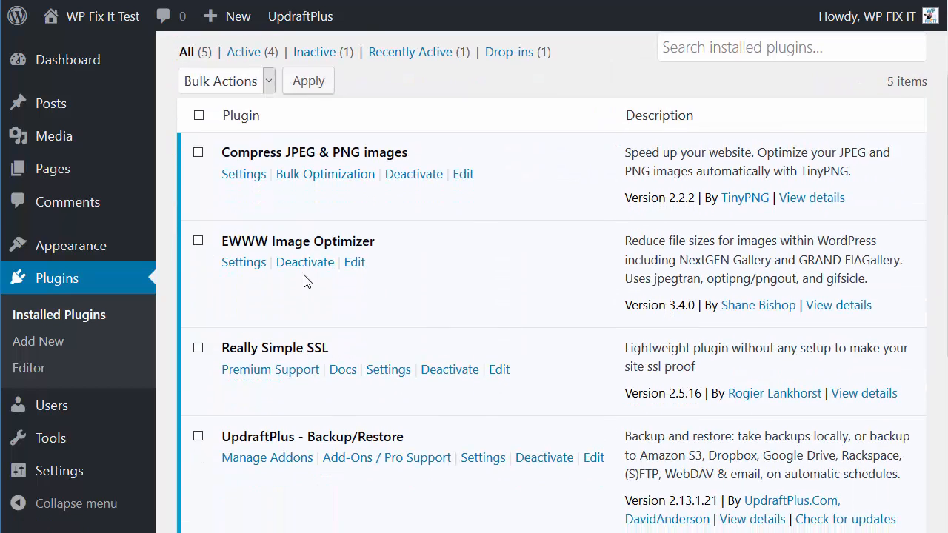
{"action": "left_click", "coordinate": [297, 265]}
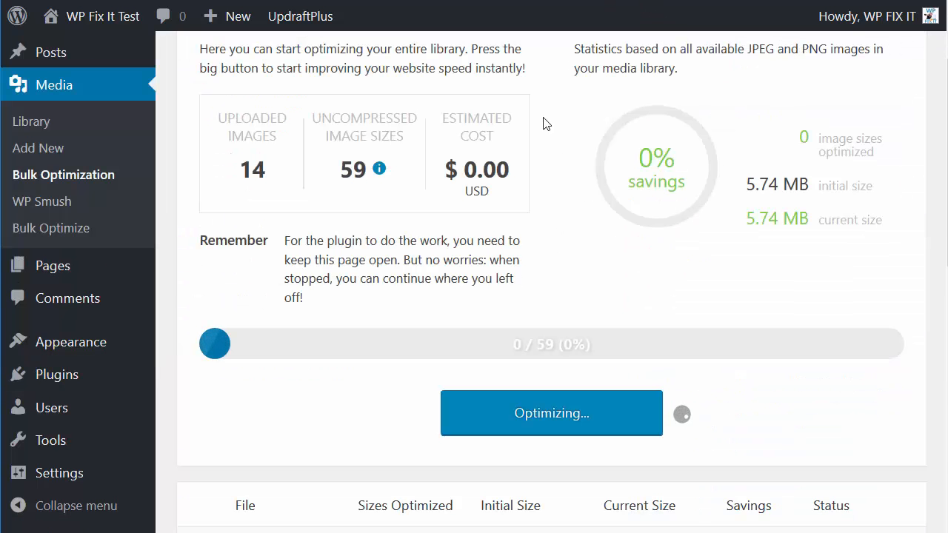
Return to the TinyPNG Bulk Optimization tab and check the progress and the status of each file.
{"action": "scroll", "coordinate": [590, 297], "scroll_direction": "down", "scroll_amount": 5}
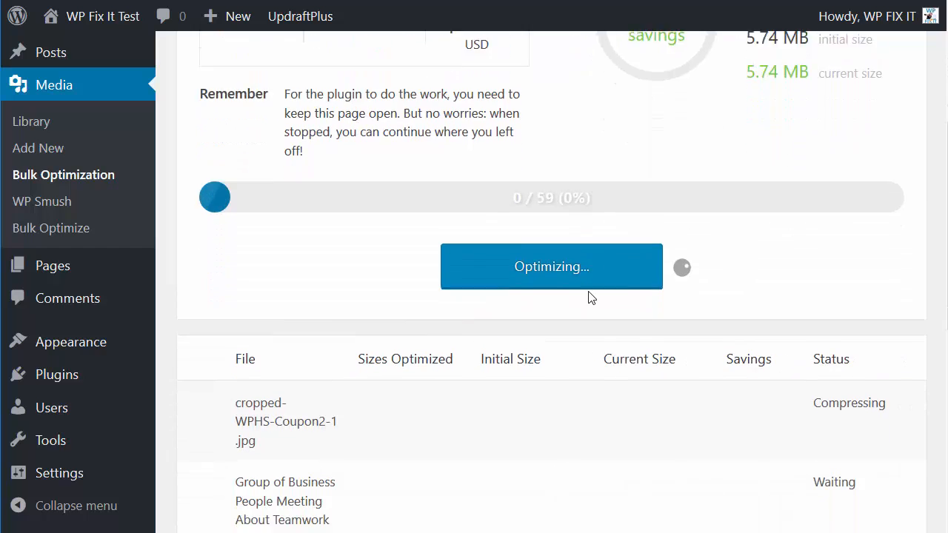
{"action": "scroll", "coordinate": [588, 296], "scroll_direction": "up", "scroll_amount": 6}
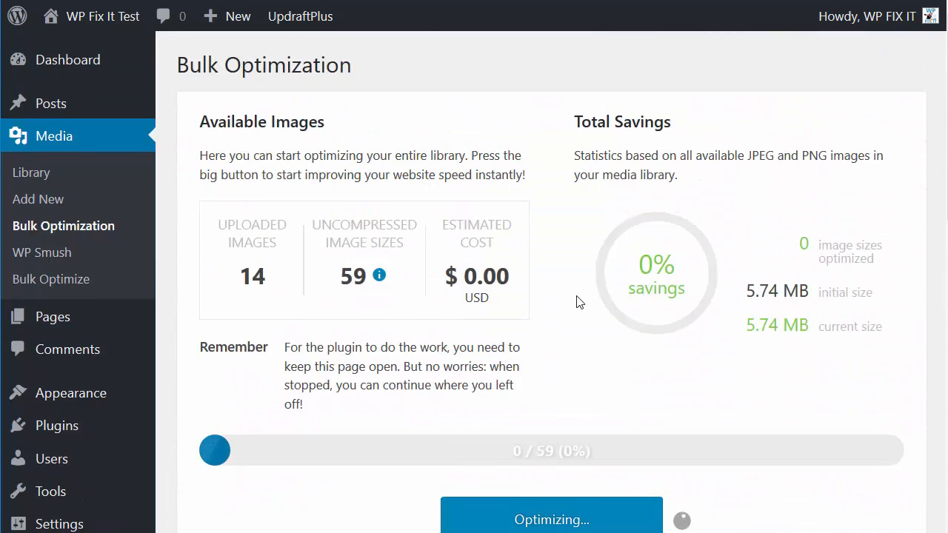